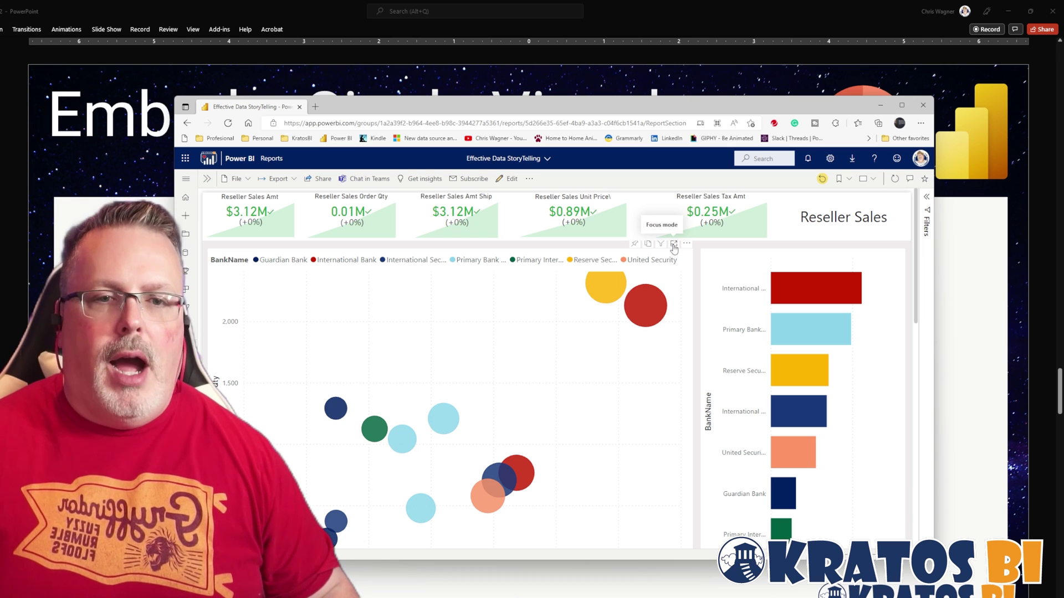
Step: Show the reseller sales scatter chart in focus mode and copy its PowerPoint live-data link, including the selected data filters
click(673, 245)
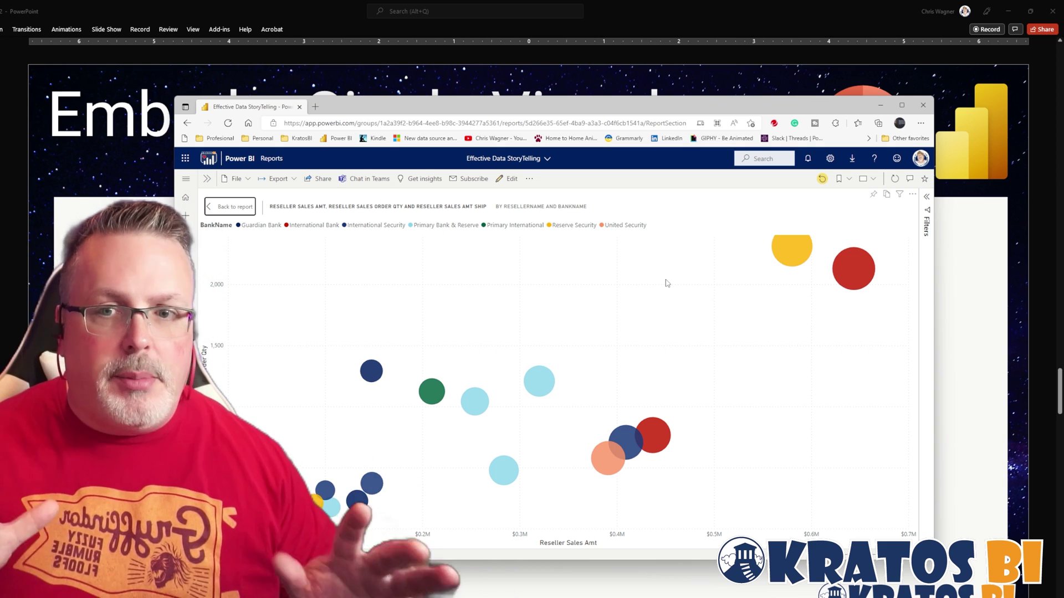
click(294, 179)
mouse_move(288, 216)
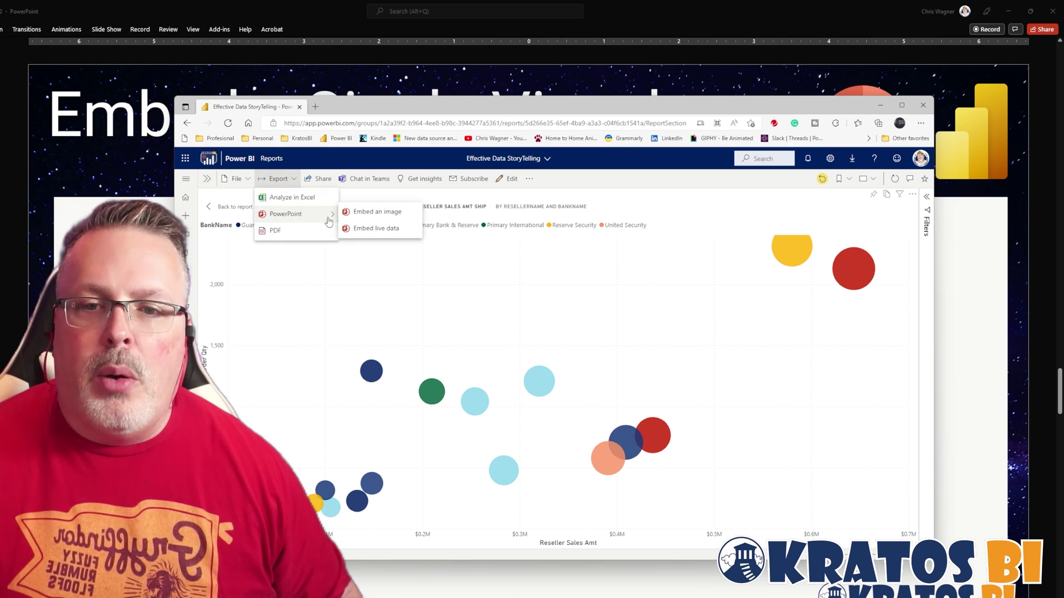
click(368, 230)
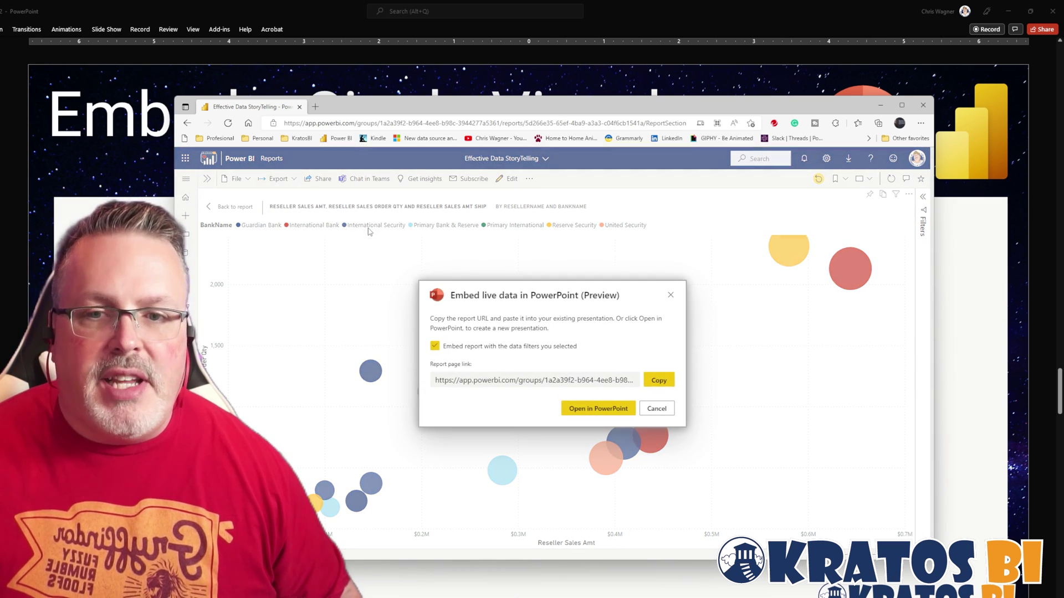
click(657, 380)
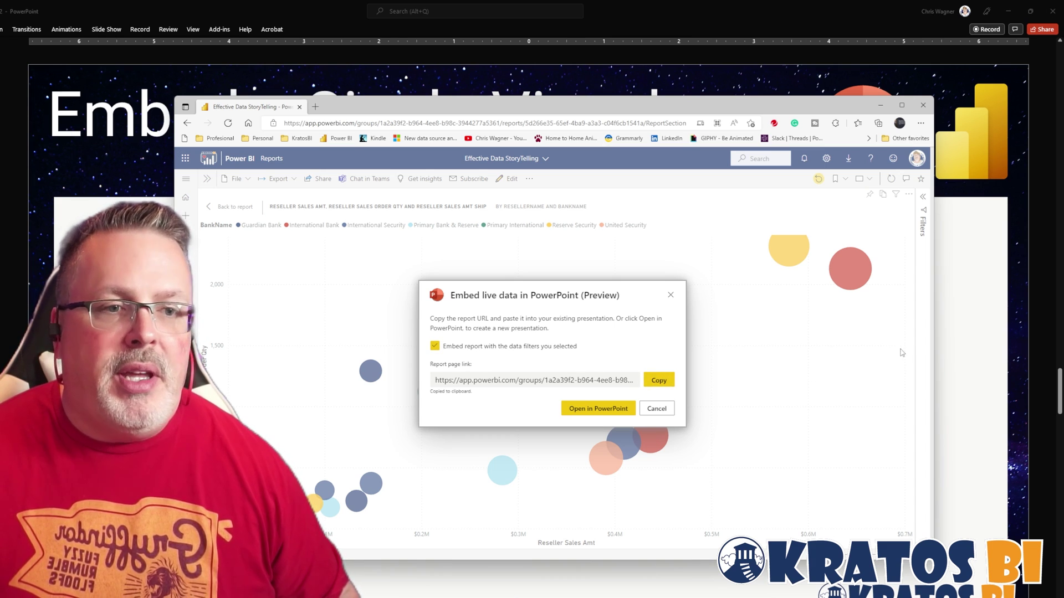
Step: Switch to PowerPoint and insert the scatter chart from the copied link into the large placeholder on the Embed a Single Visual slide
click(961, 336)
click(666, 531)
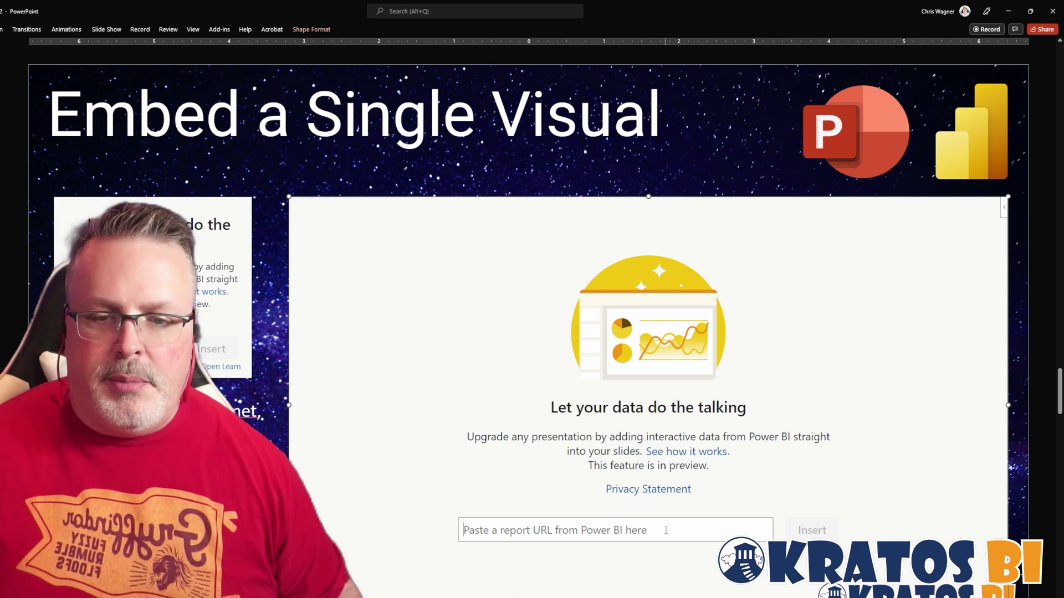
key(ctrl+v)
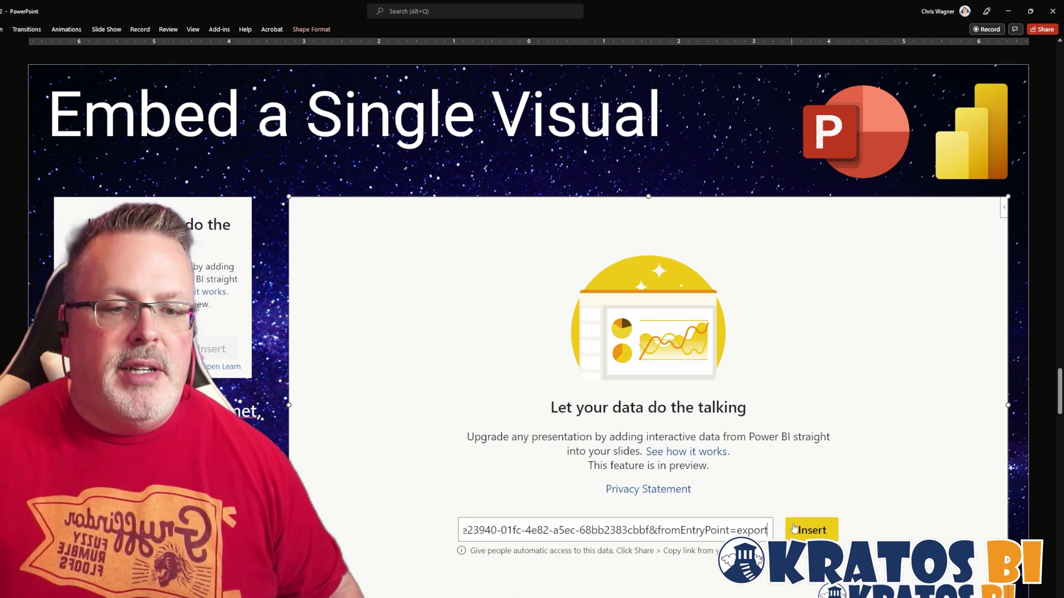
click(810, 529)
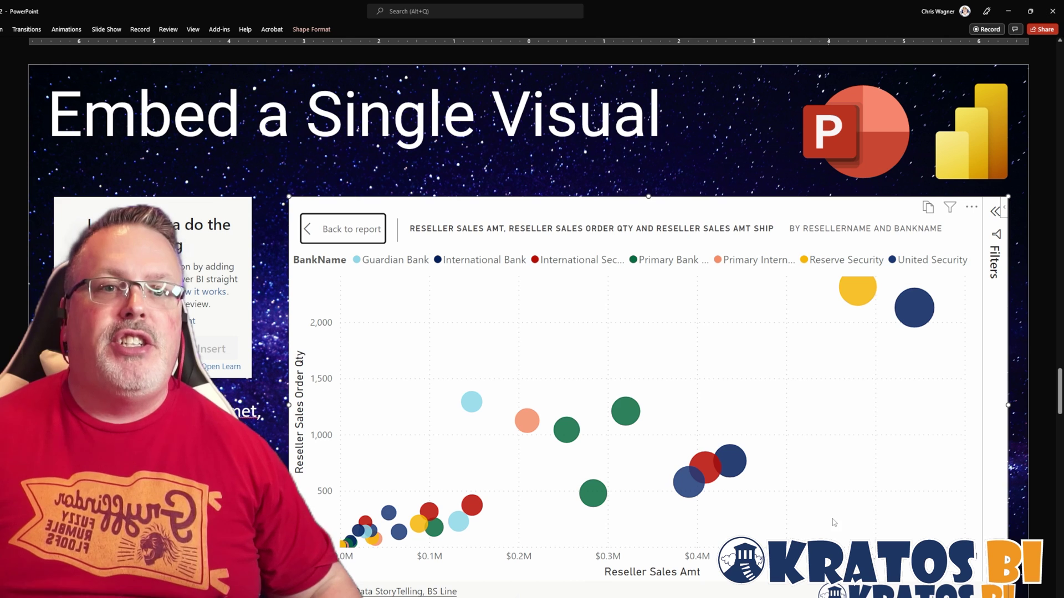
Step: Move the picture overlapping the embedded chart's lower edge out of the way and collapse the chart's information bar
key(Tab)
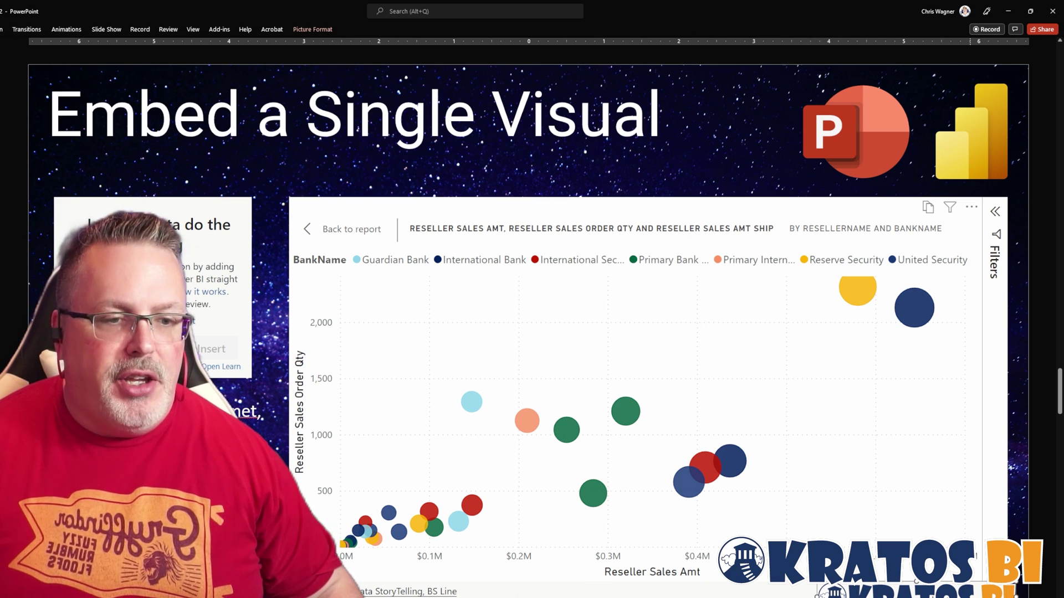
drag(915, 590, 953, 597)
key(Tab)
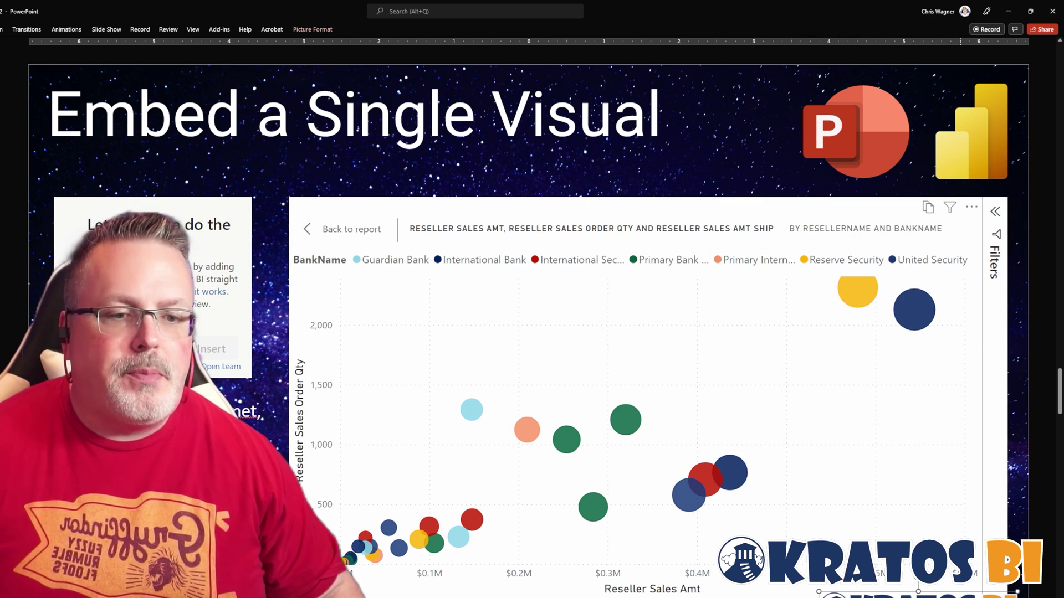
click(679, 187)
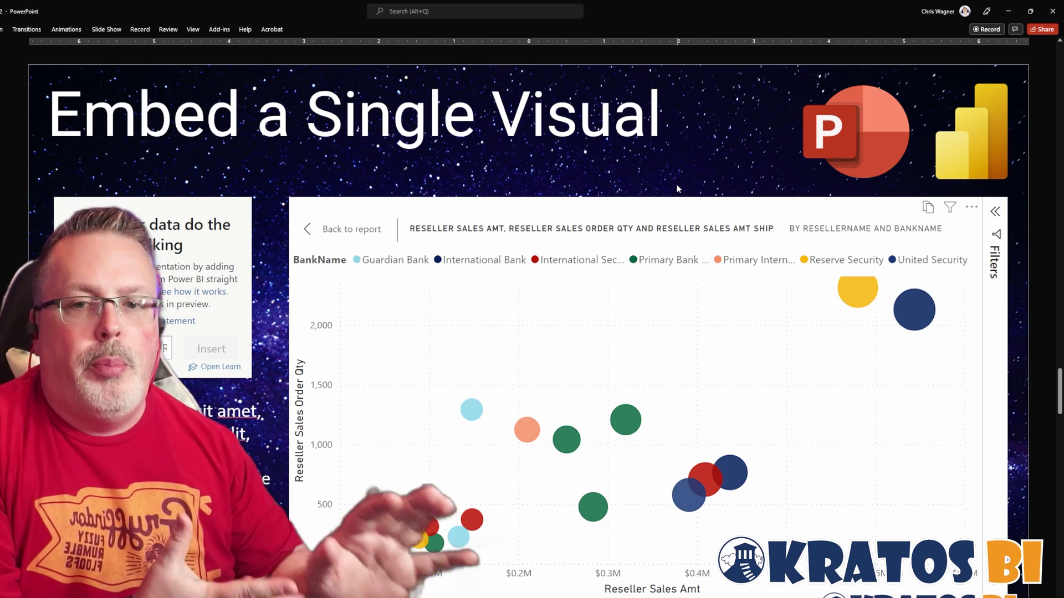
Step: Highlight the Getaway Inn bubble in the embedded scatter chart, examine its details and clear the highlight
click(629, 422)
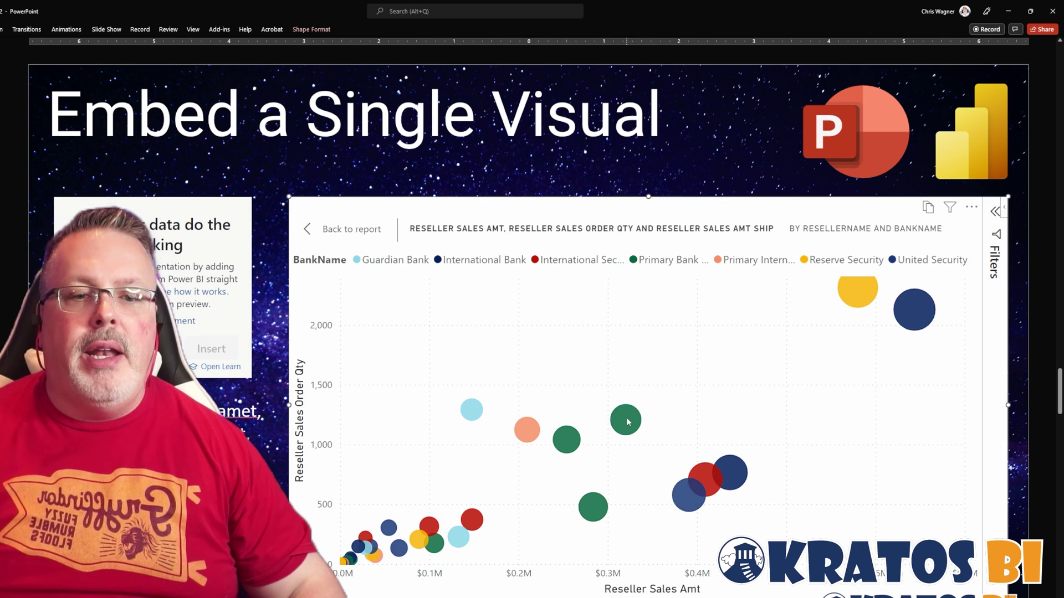
click(629, 423)
mouse_move(630, 420)
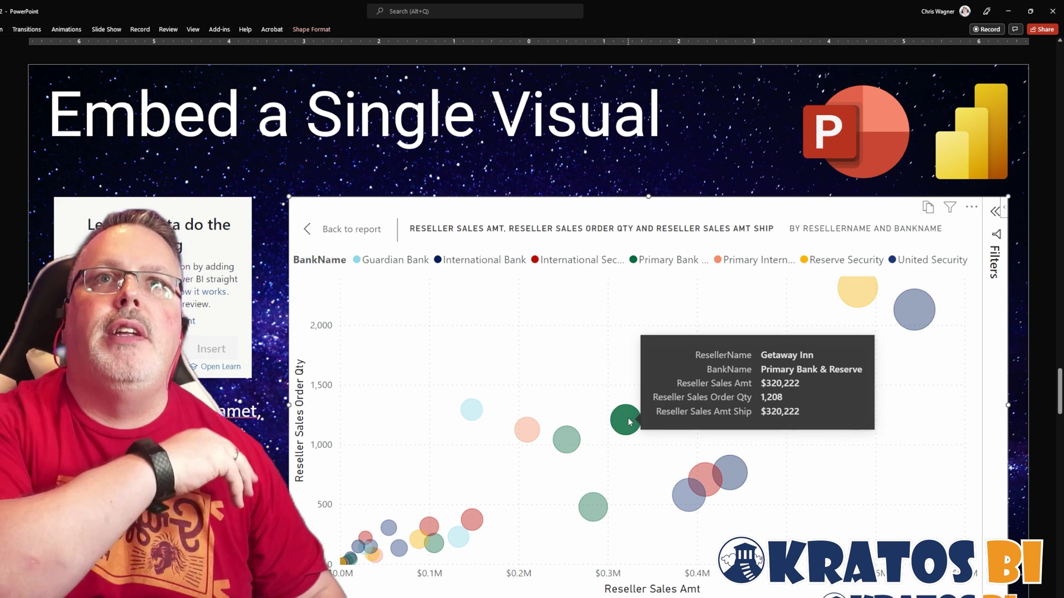
mouse_move(529, 430)
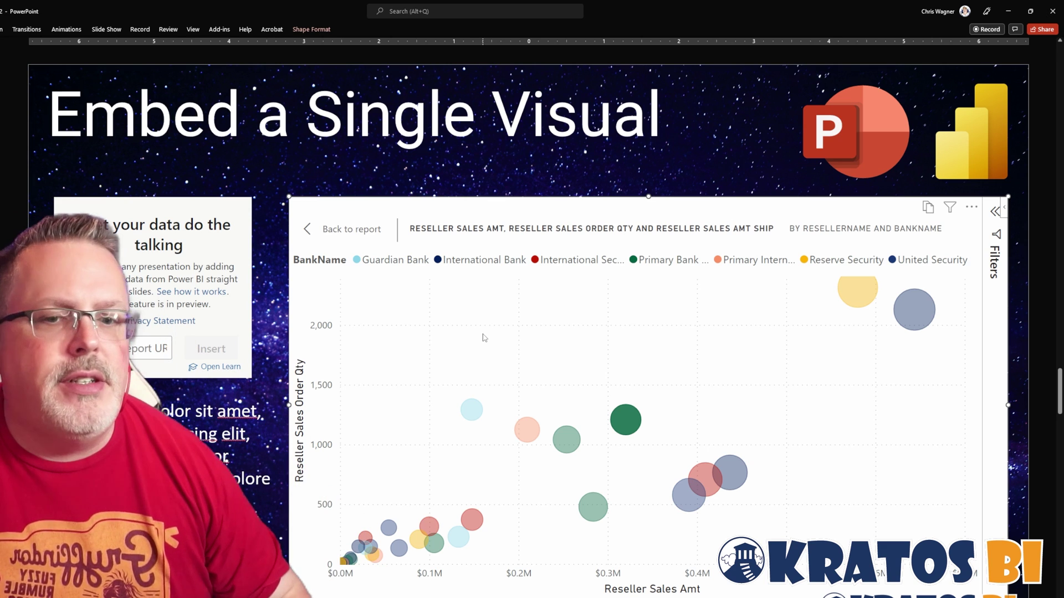
click(630, 427)
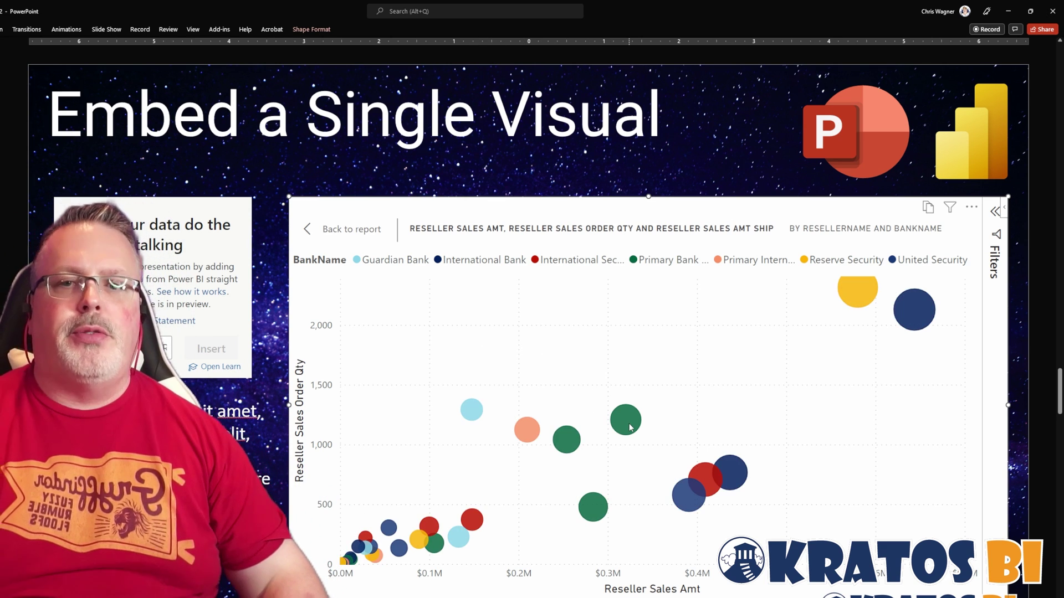
Step: Switch to Power BI in the browser, close the live-data embed dialog and return to the full report page
key(alt+Tab)
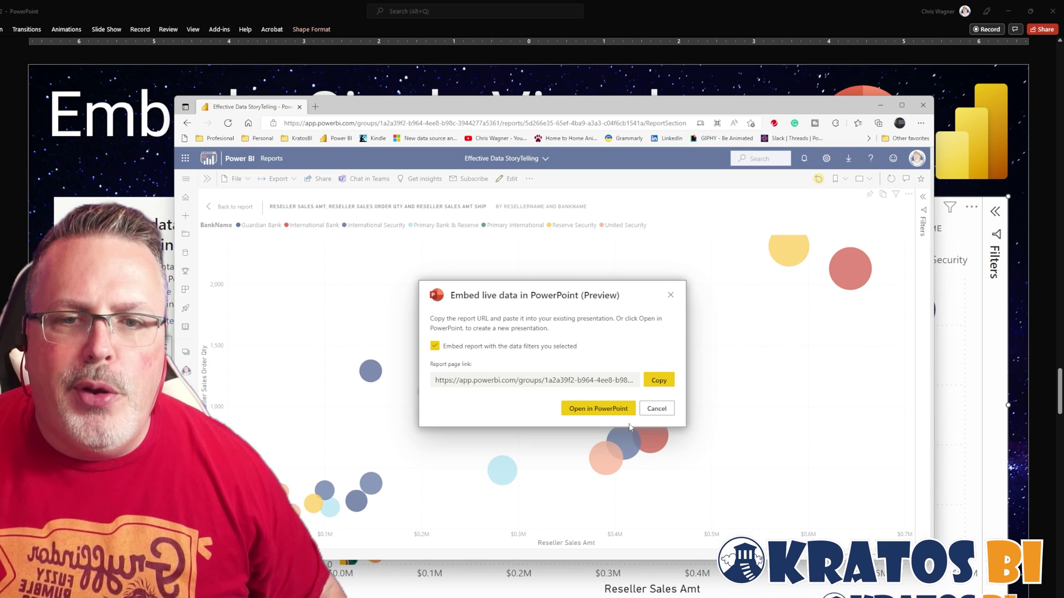
click(662, 409)
click(237, 209)
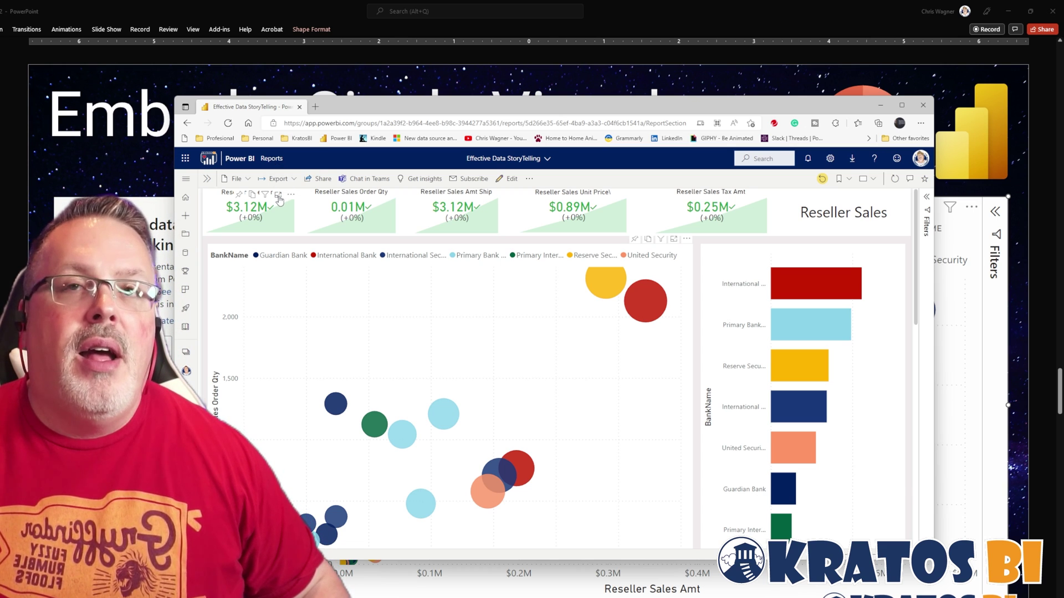
Step: Show the Reseller Sales Amt KPI in focus mode, copy its PowerPoint live-data link and return to the report
click(278, 195)
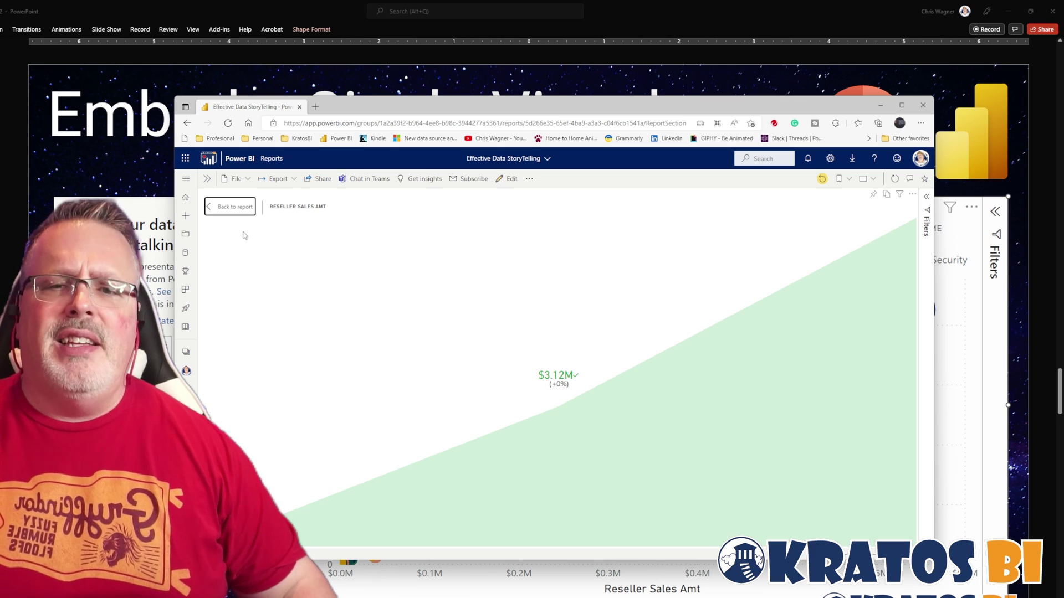
click(277, 181)
mouse_move(286, 215)
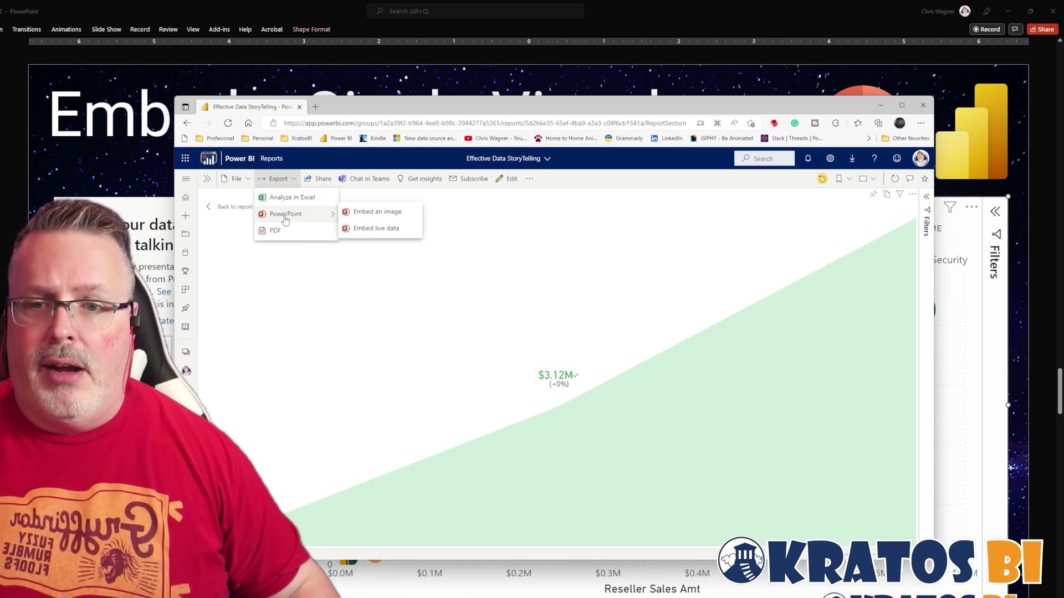
click(358, 229)
click(659, 380)
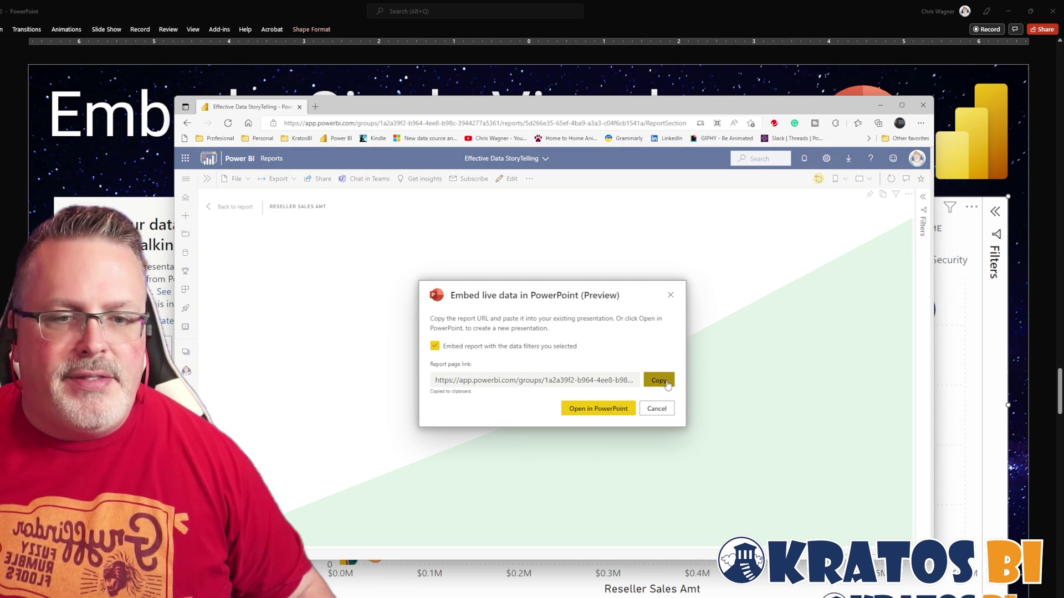
click(657, 408)
click(233, 207)
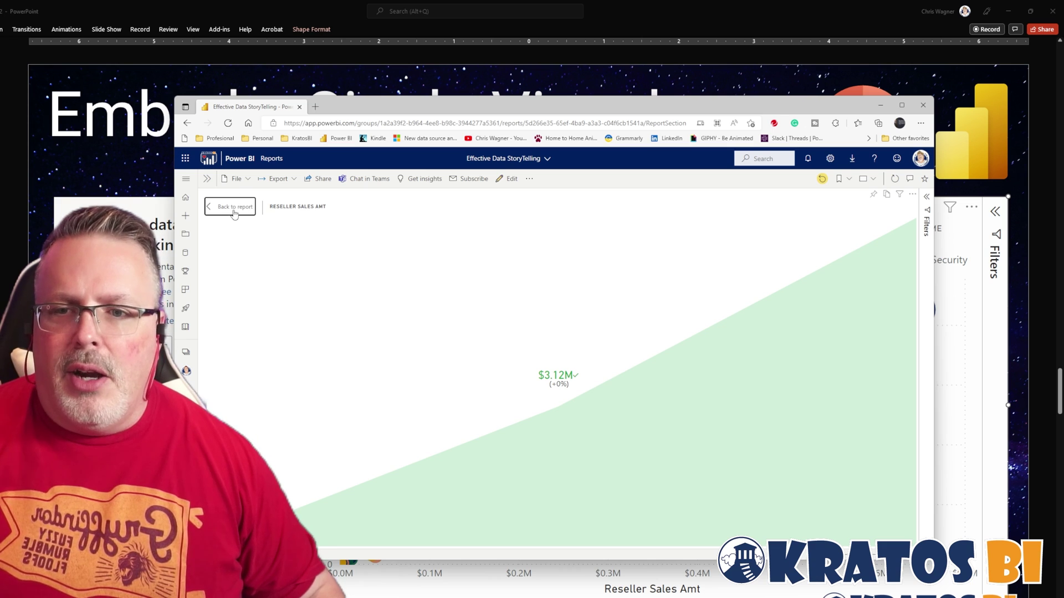
Step: Switch to PowerPoint, insert the KPI from the copied link into the small placeholder and collapse its information bar
key(alt+Tab)
key(Tab)
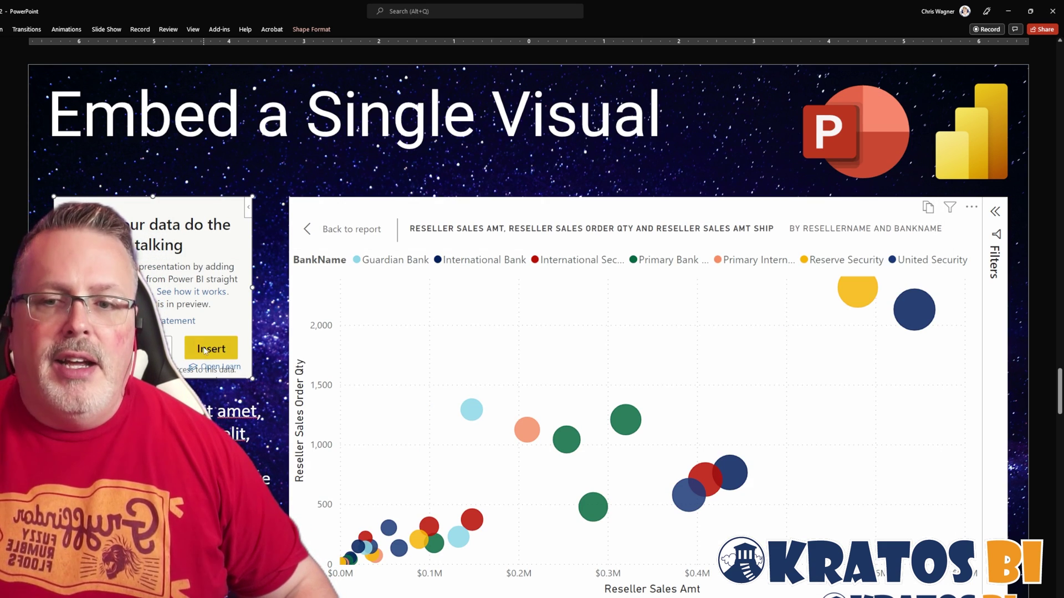
click(209, 349)
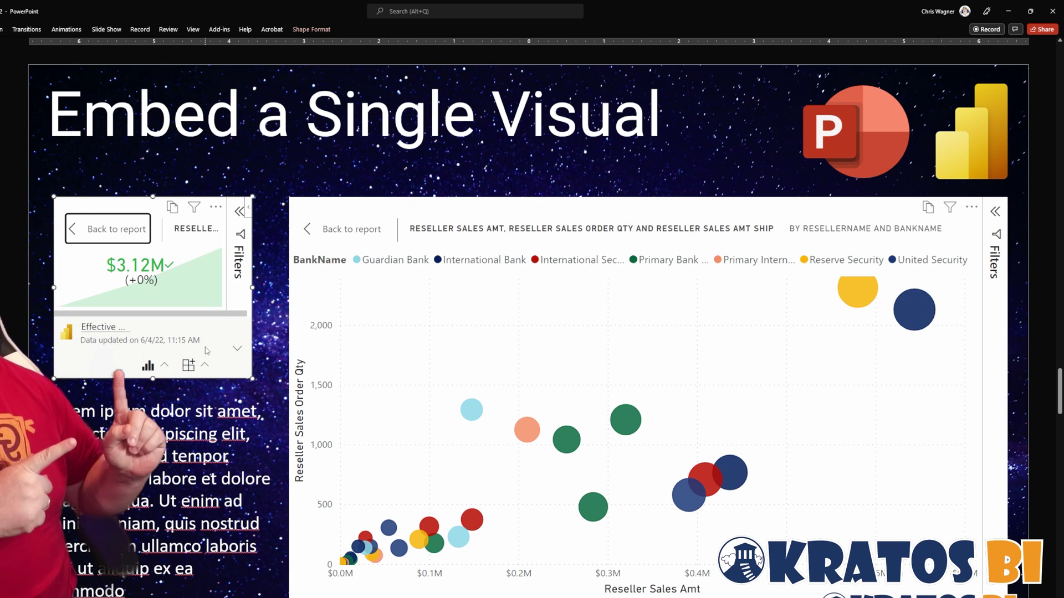
click(237, 350)
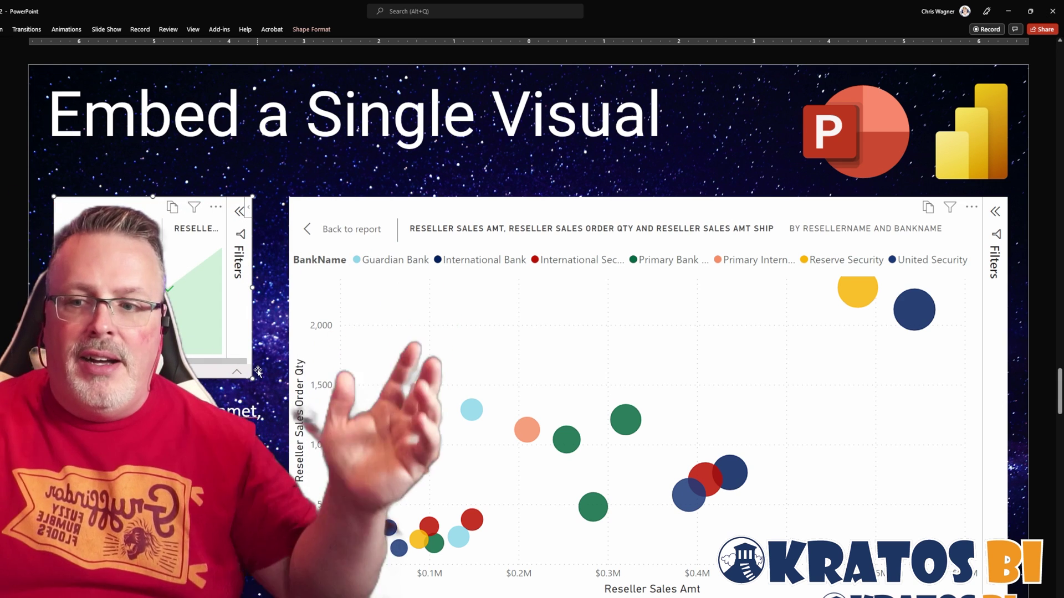
click(366, 204)
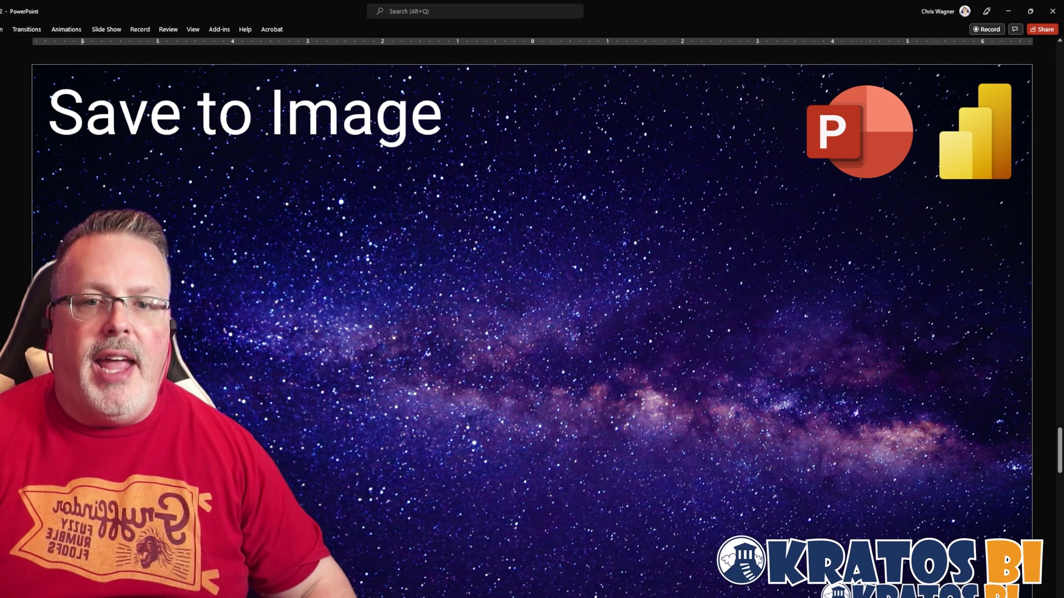
text(https://app.powerbi.com/groups/1a2a39f2-b964-4ee8-b98c-3944277a5361/reports/5d266e35-65ef-4ba9-a3a3-c04f6cb1541a/ReportSection?bookmarkGuid=3fe958c9-870d-4a6a-8e59-5d7b62ba9cae&bookmarkUsage=1&ctid=71e23940-01fc-4e82-a5ec-68bb2383cbbf&fromEntryPoint=export)
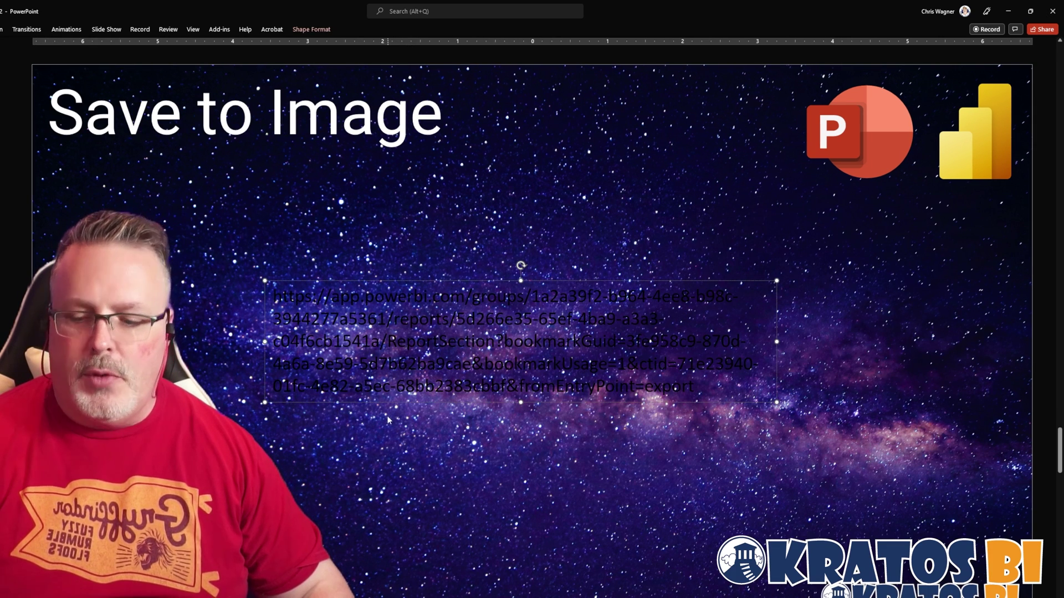
key(Delete)
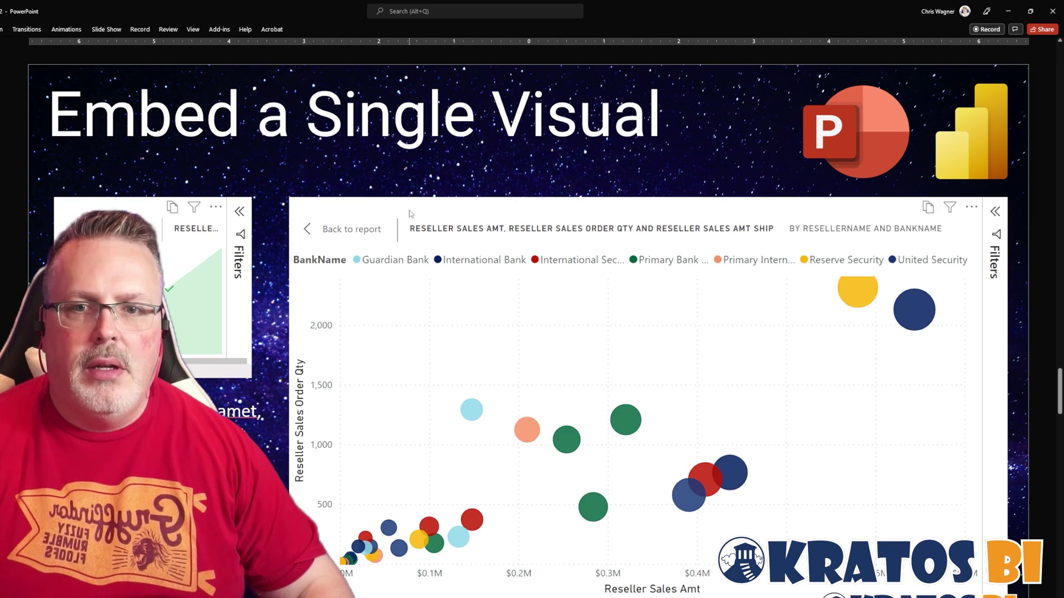
click(412, 213)
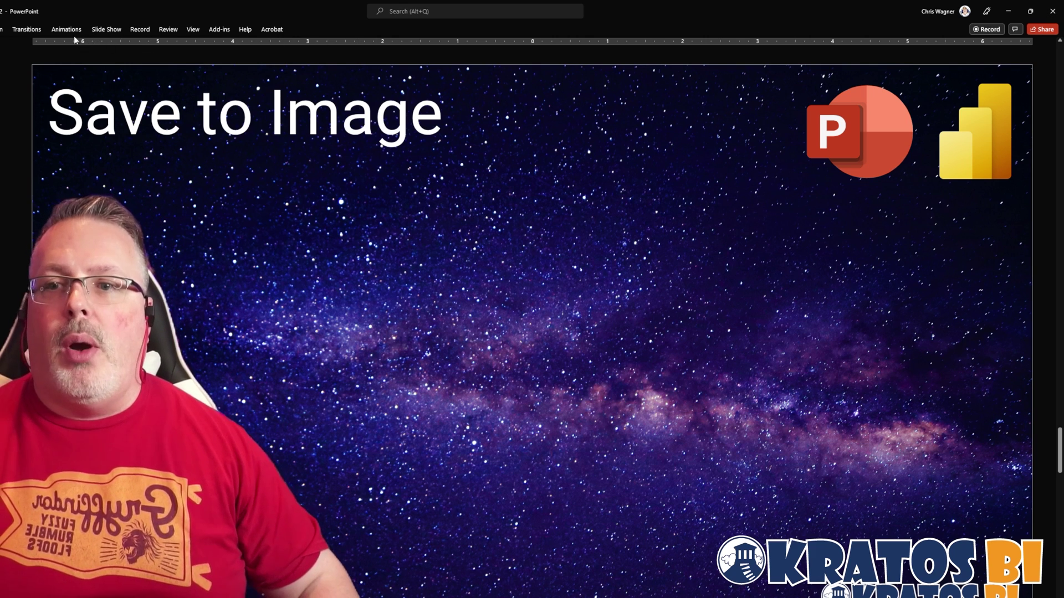
Step: Copy the report page's web address from the browser and embed that page on the Save to Image slide with the Power BI add-in
key(alt+Tab)
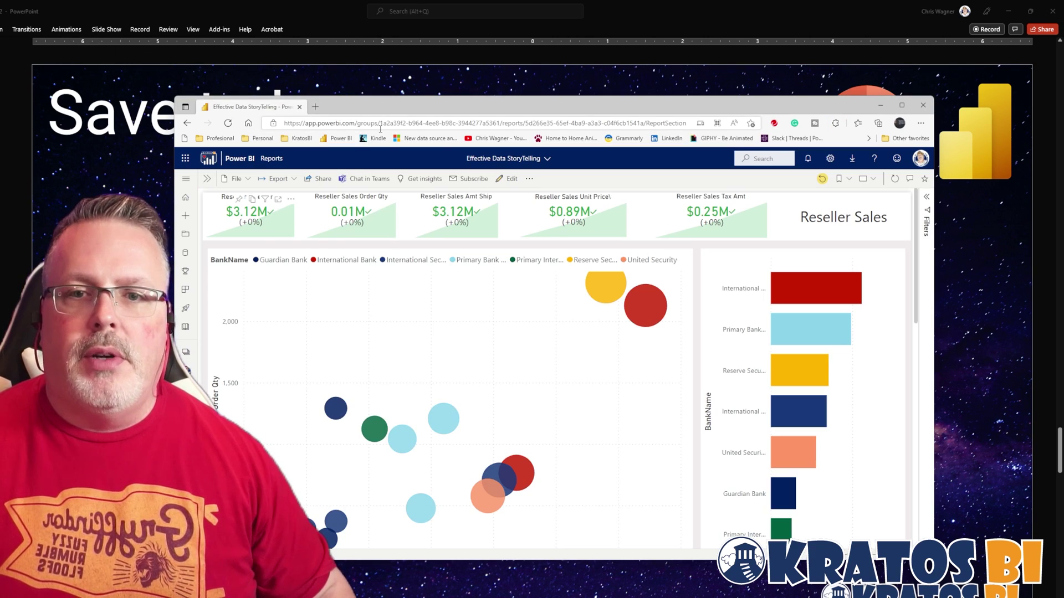
click(409, 124)
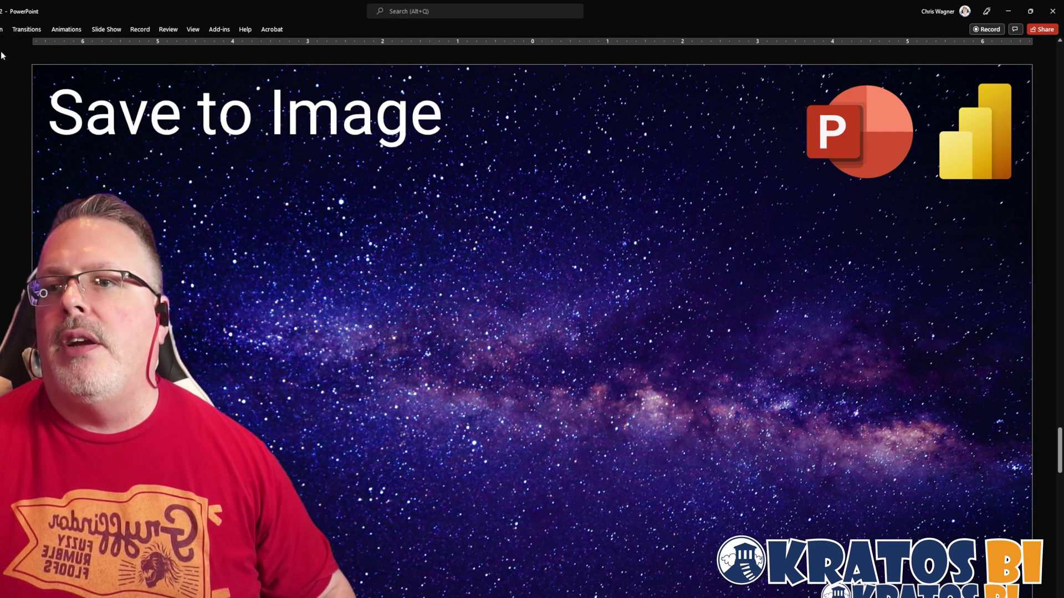
click(1, 29)
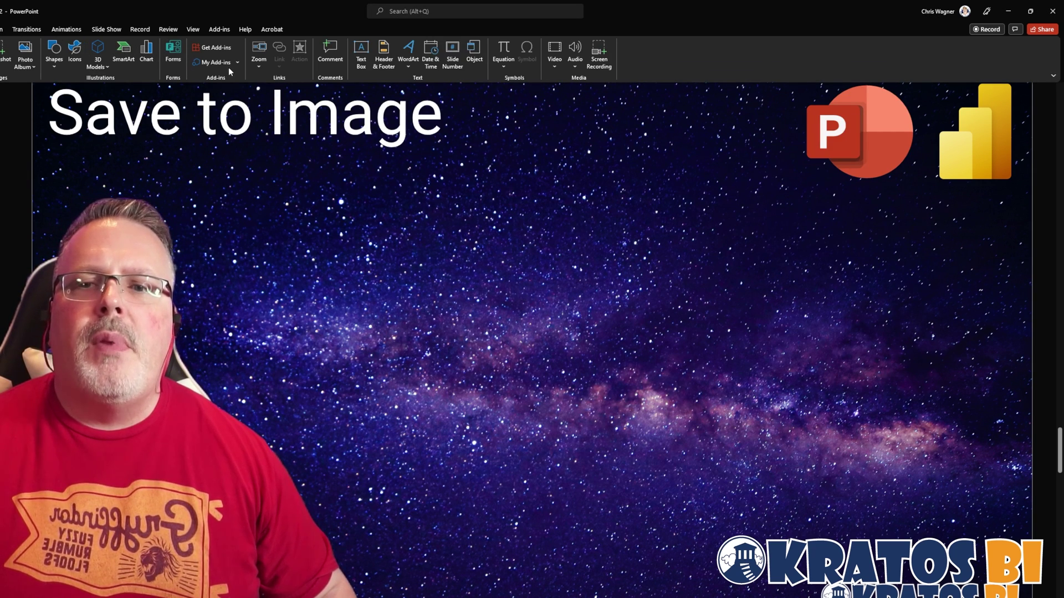
click(230, 64)
click(241, 97)
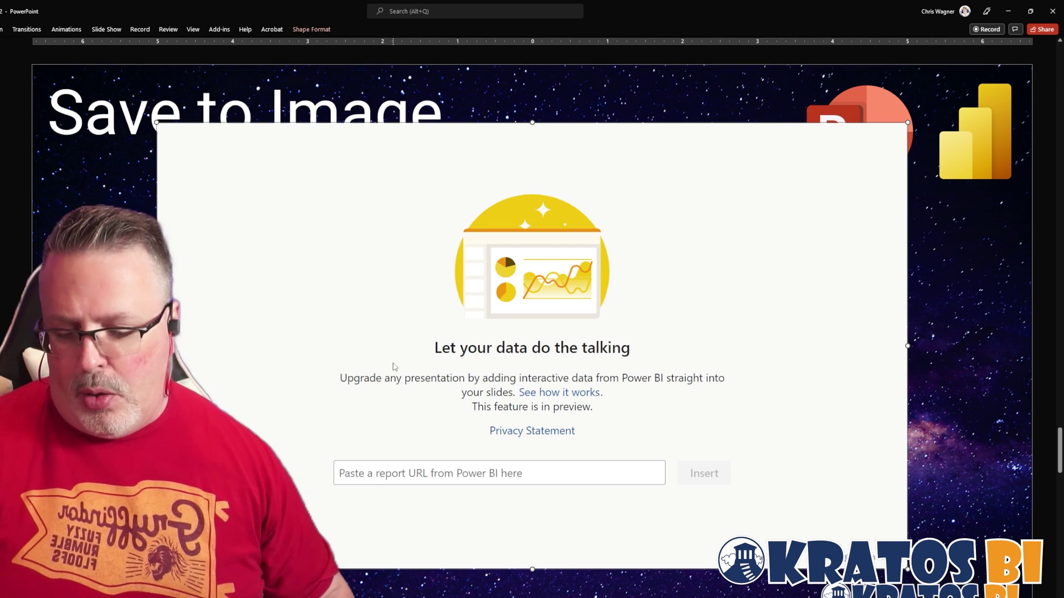
key(ctrl+v)
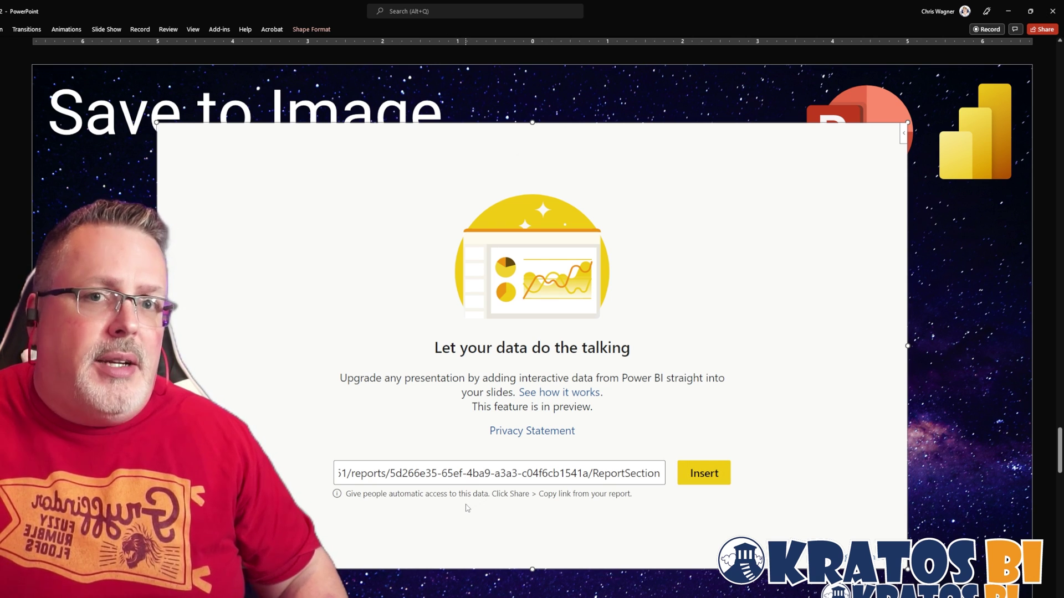
click(696, 480)
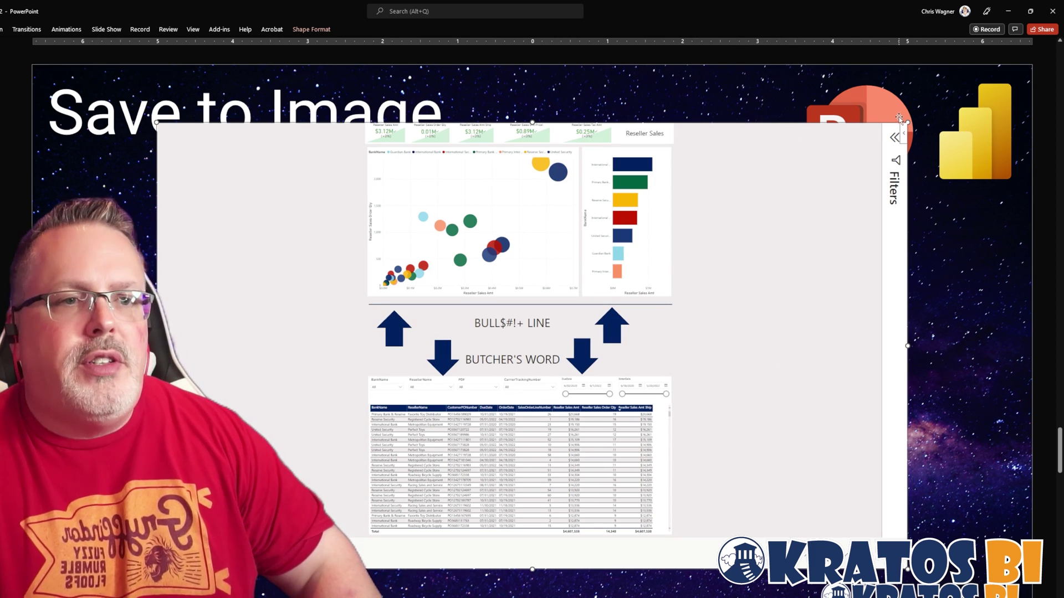
Step: Shrink the embedded report page and move it down below the Save to Image title
click(904, 126)
click(824, 184)
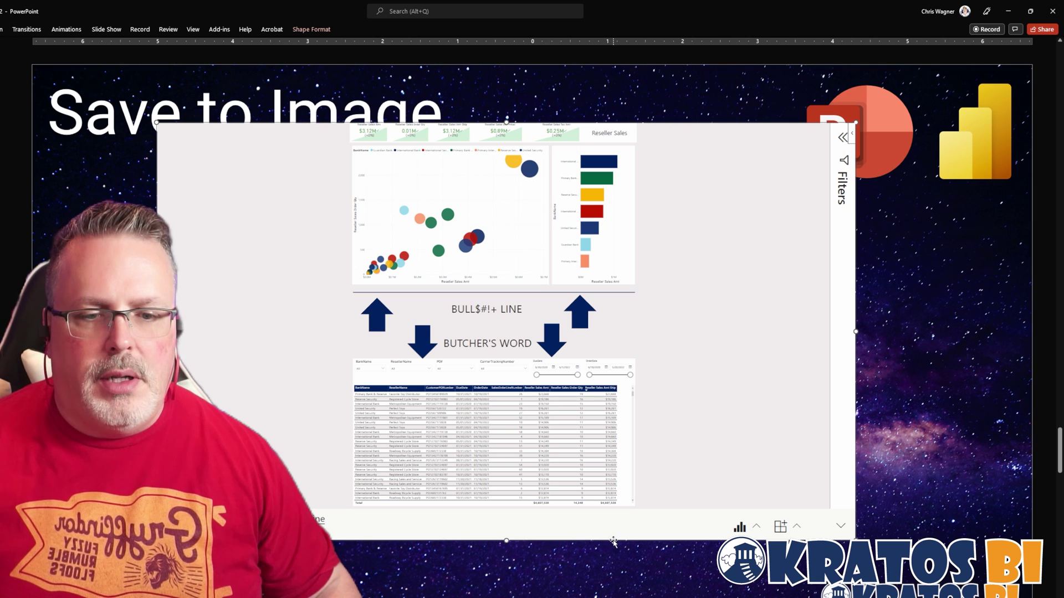
drag(613, 542, 622, 575)
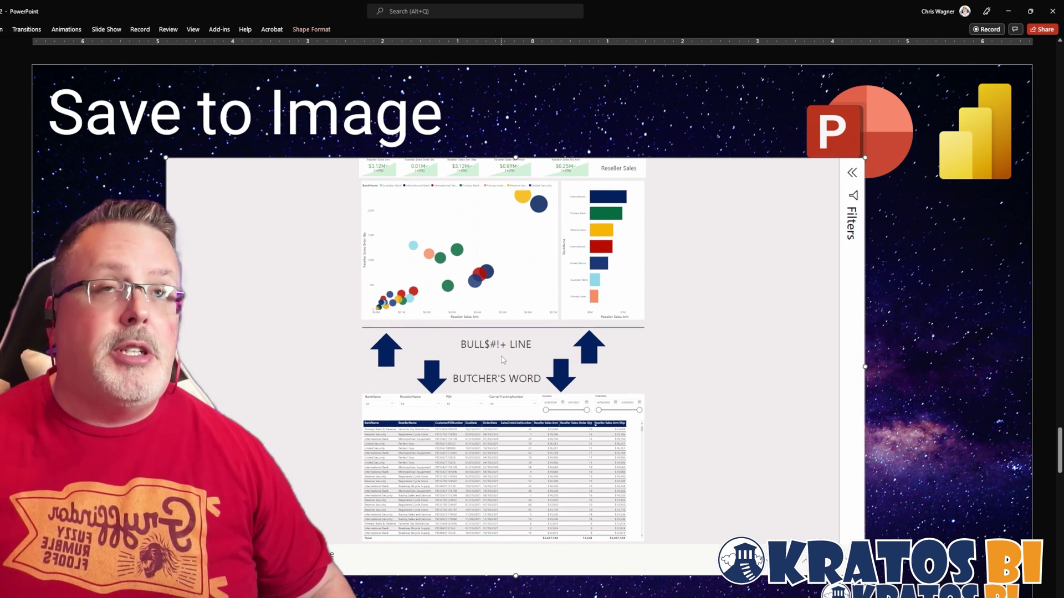
Step: Show the embedded report on the Save to Image slide as a saved image, and deselect the report on the Go Back to live! slide
click(863, 176)
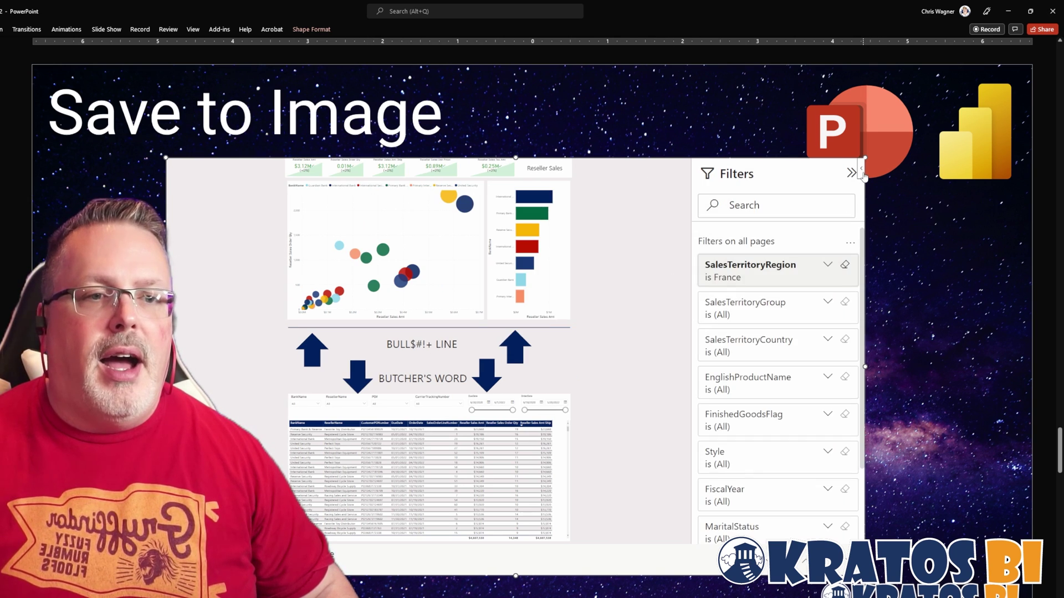
click(852, 174)
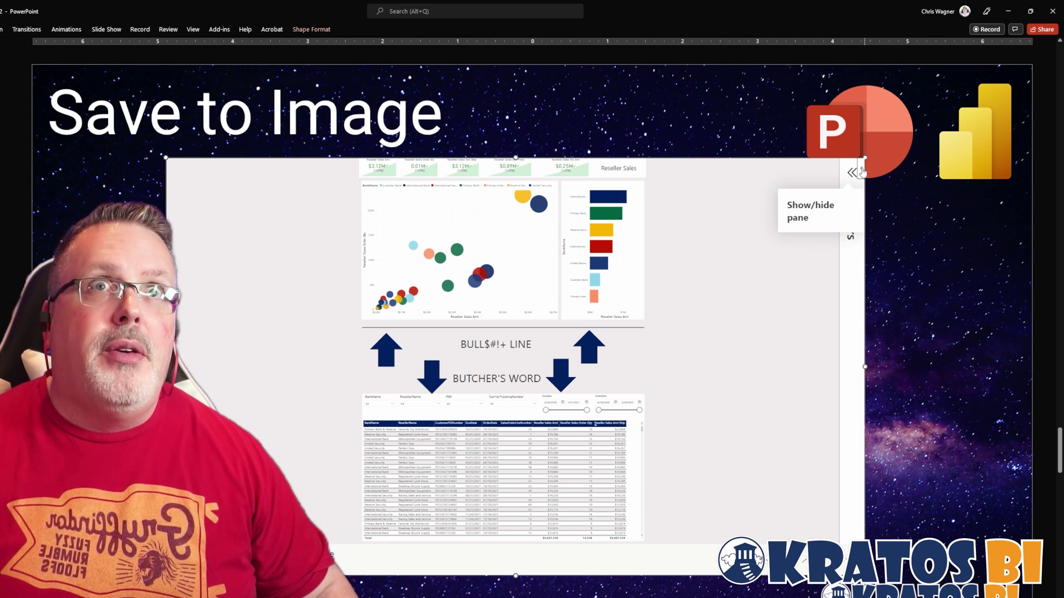
click(862, 172)
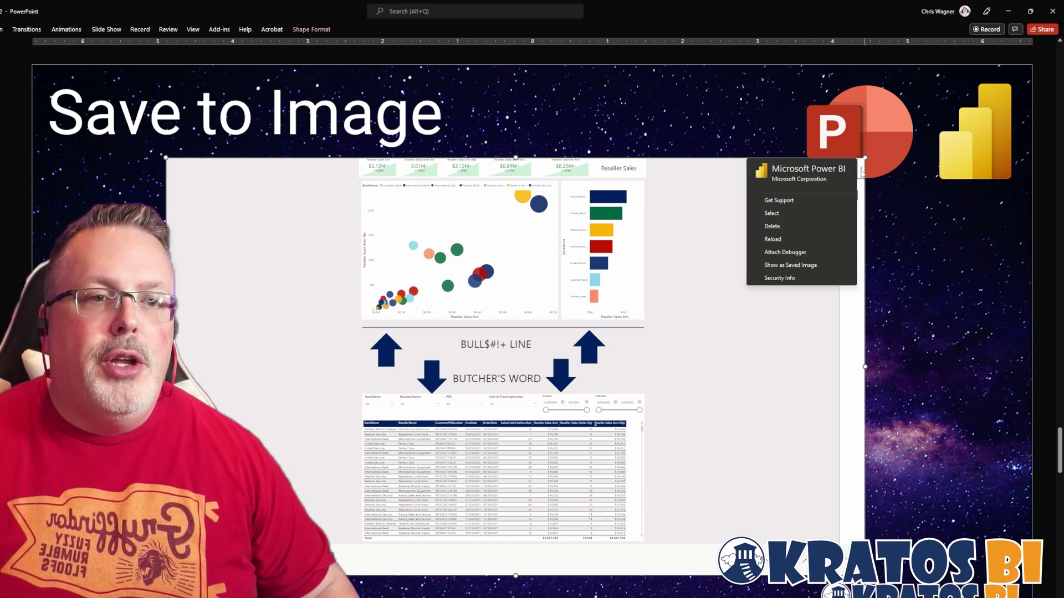
click(799, 265)
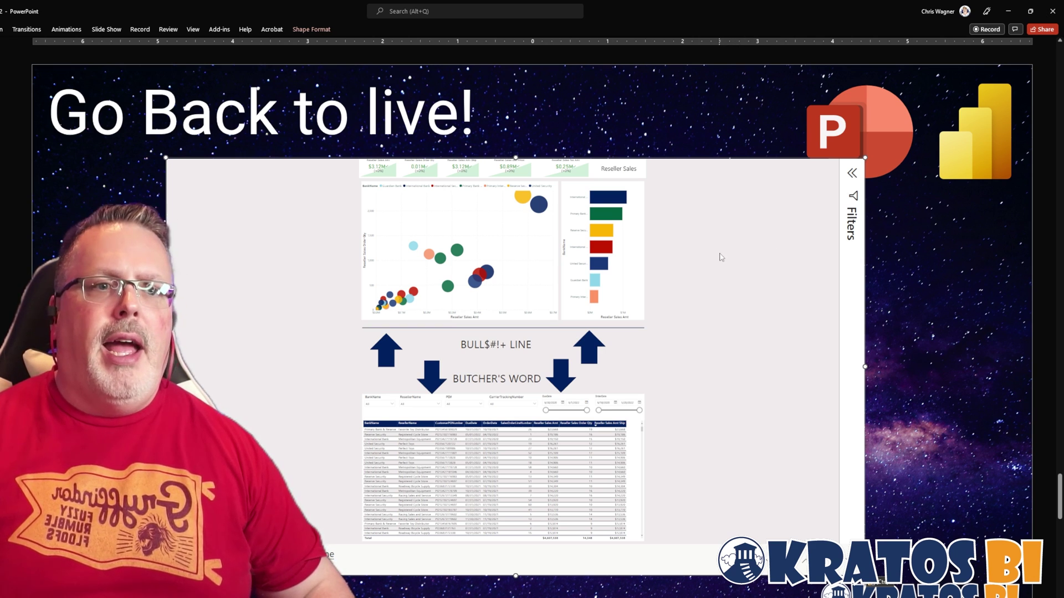
click(966, 318)
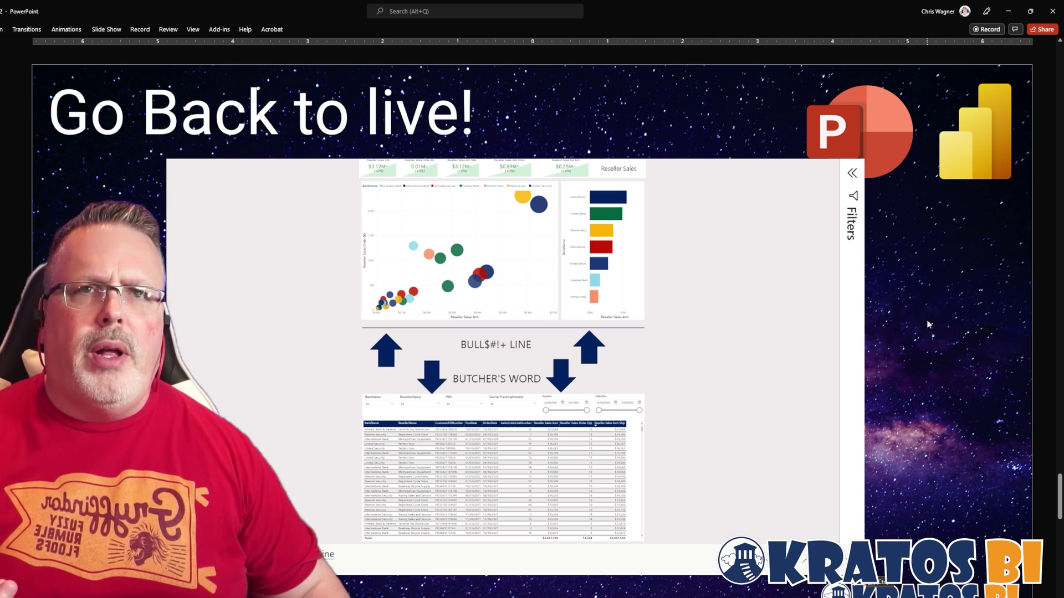
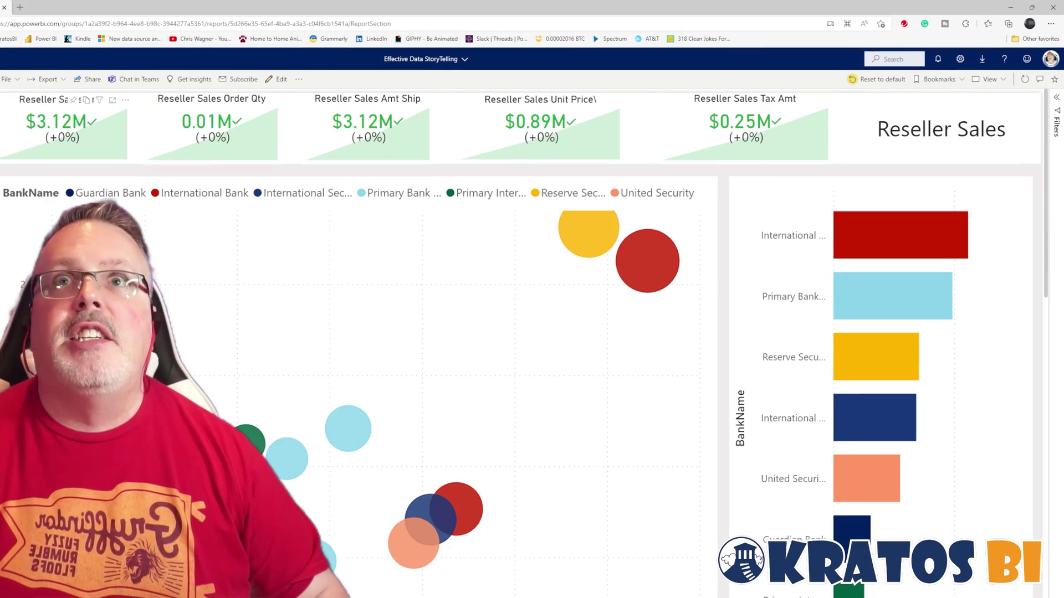
Step: Float the Power BI browser window over the Metrics slide and open the report's Reseller Quality Scorecard page
drag(331, 6, 545, 75)
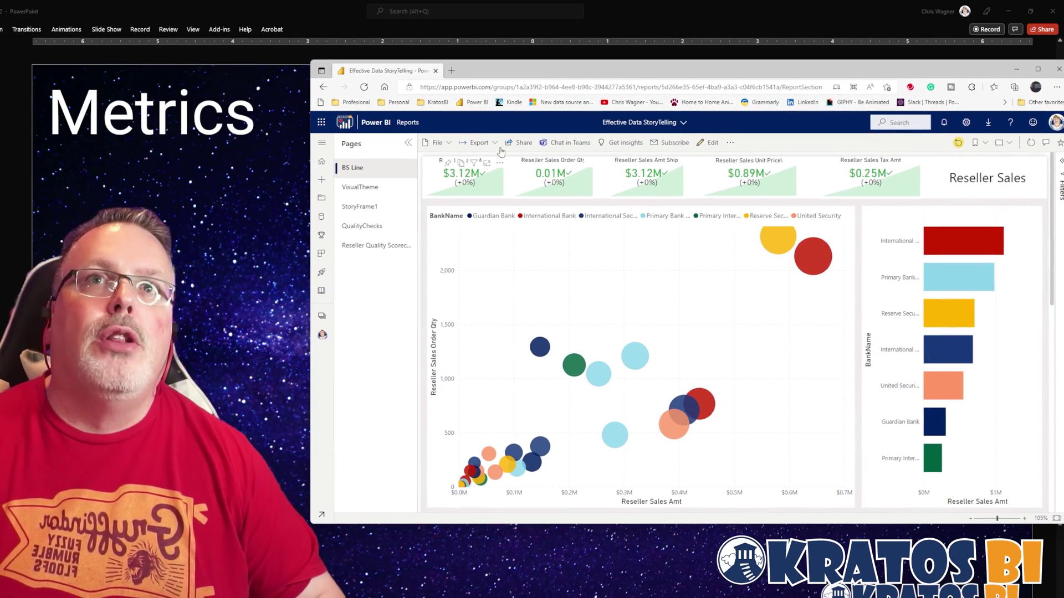
click(373, 246)
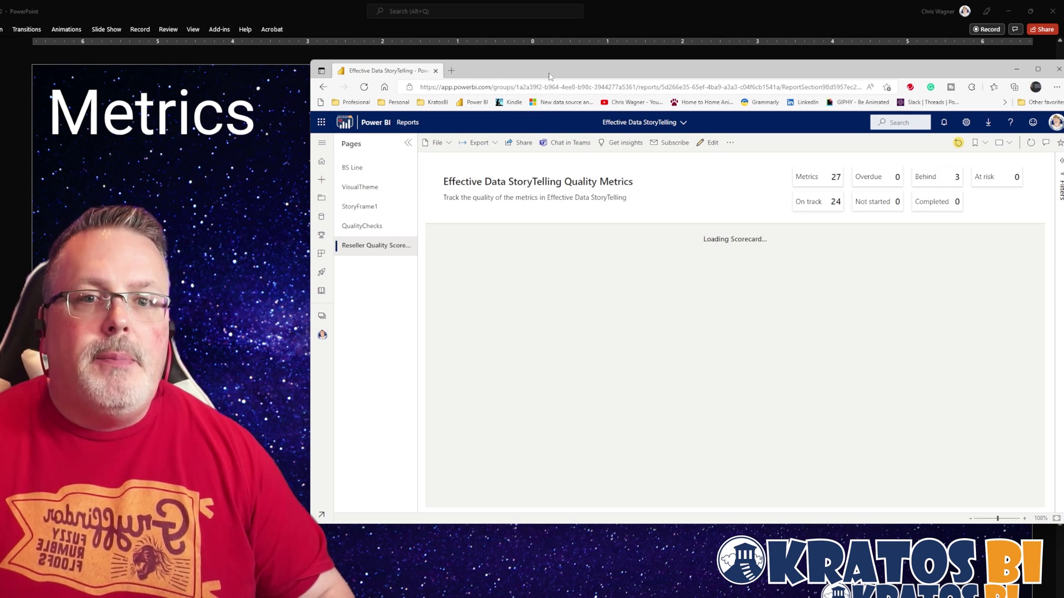
drag(551, 76, 477, 74)
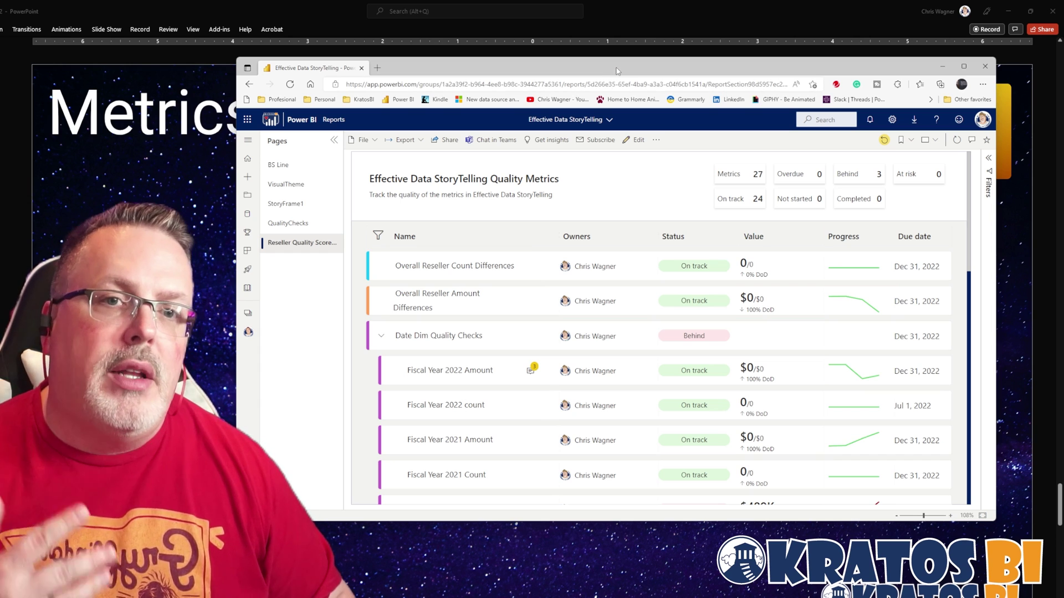
drag(616, 73, 599, 75)
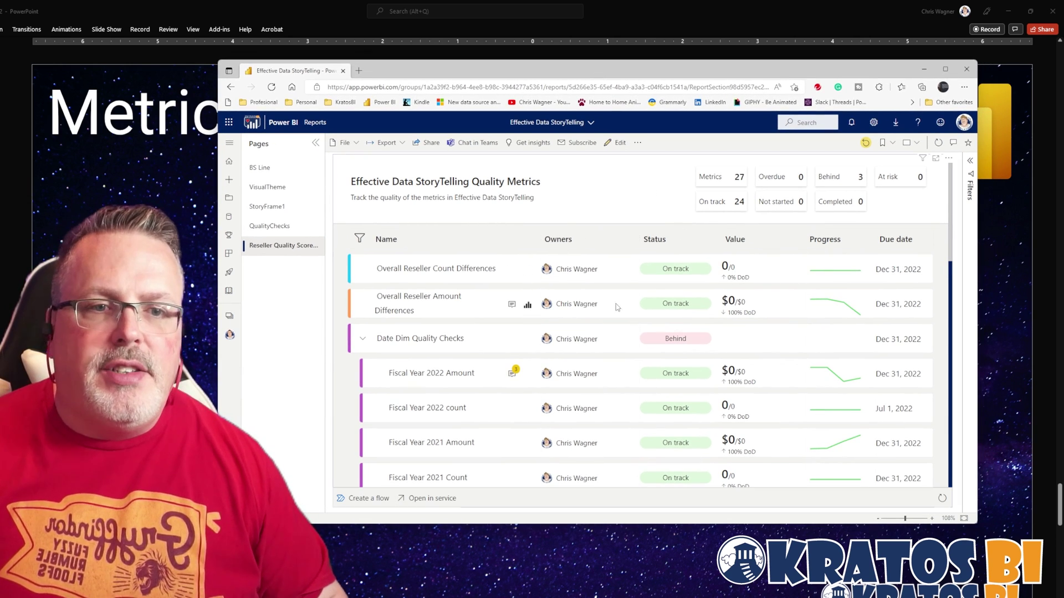
Step: Look through the quality scorecard's metrics and open the details of the Fiscal Year 2022 Amount metric
scroll(713, 375, down, 3)
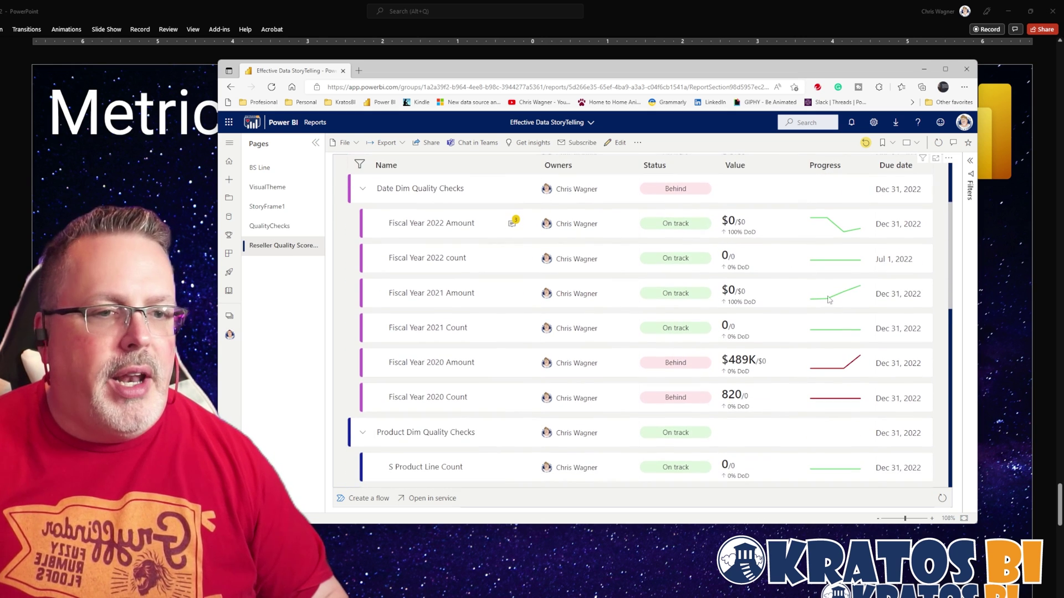
scroll(841, 418, down, 5)
scroll(776, 382, up, 6)
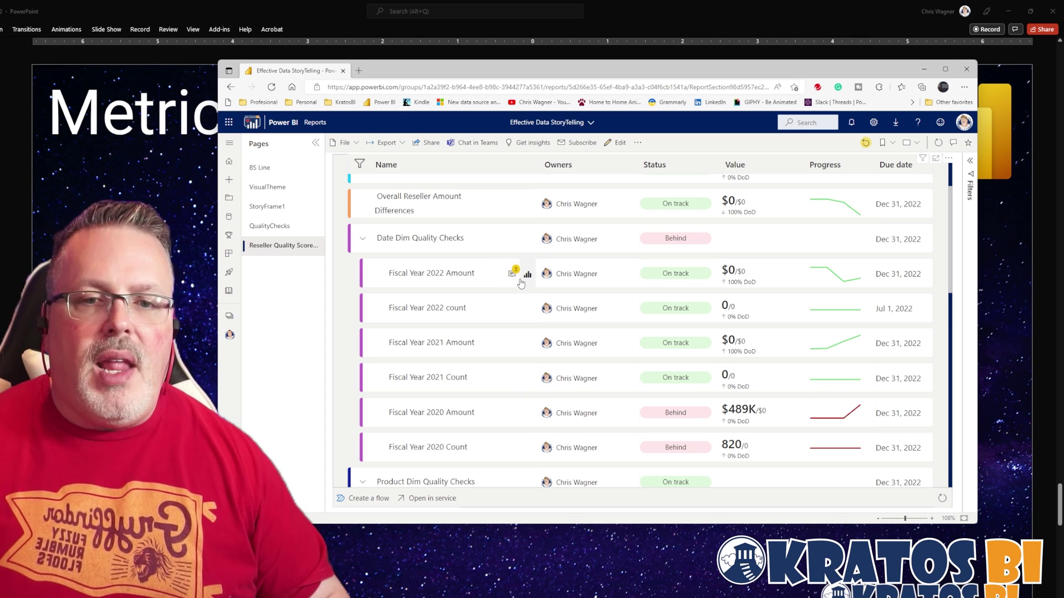
scroll(668, 359, up, 5)
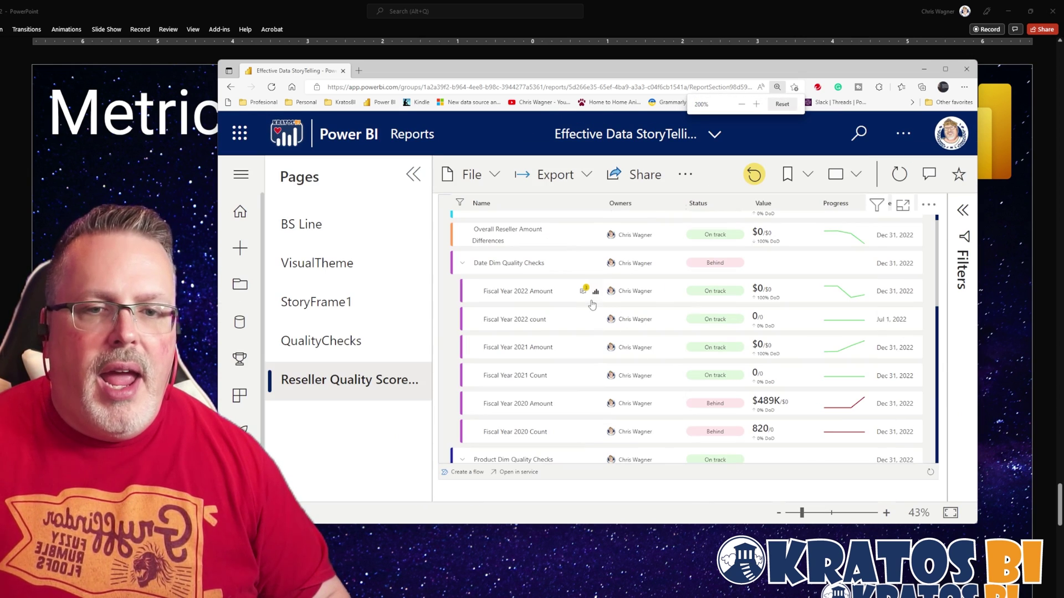
click(627, 302)
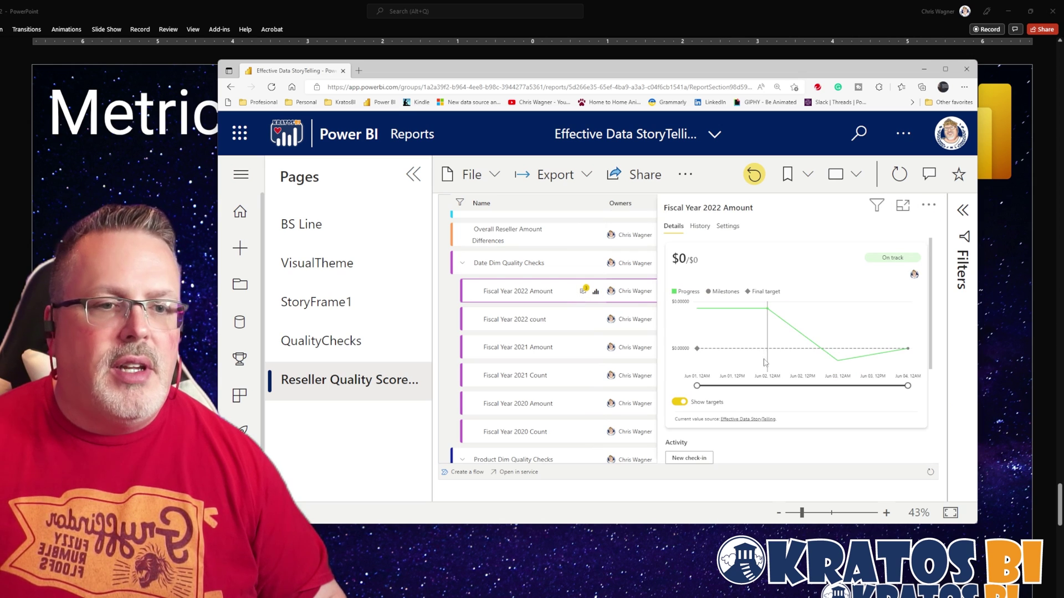
Step: Examine the activity check-ins and comments of the Fiscal Year 2022 Amount metric and close its details
scroll(754, 410, down, 3)
scroll(758, 395, down, 1)
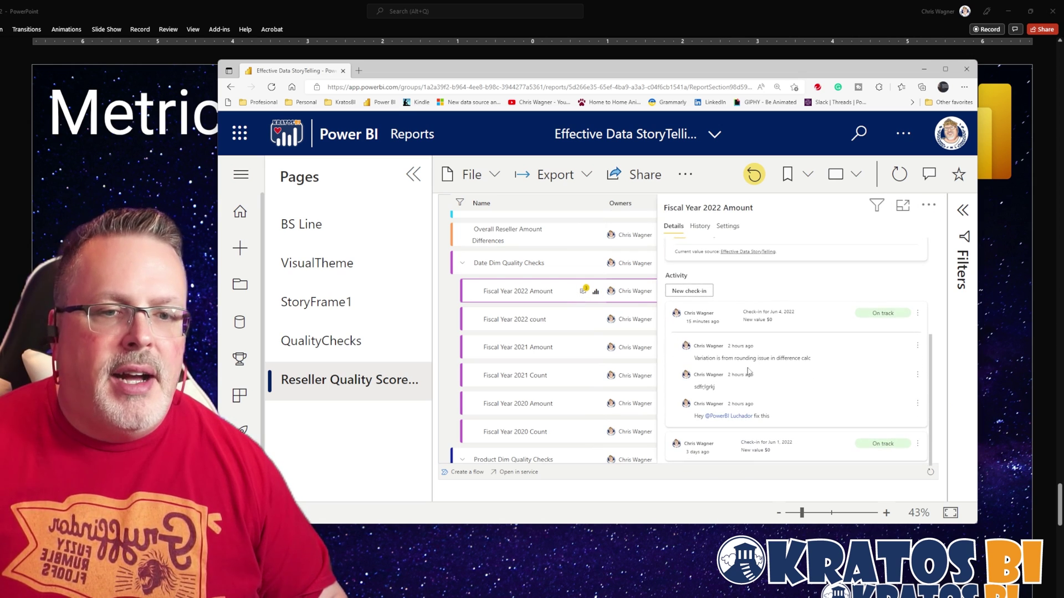
scroll(729, 415, up, 2)
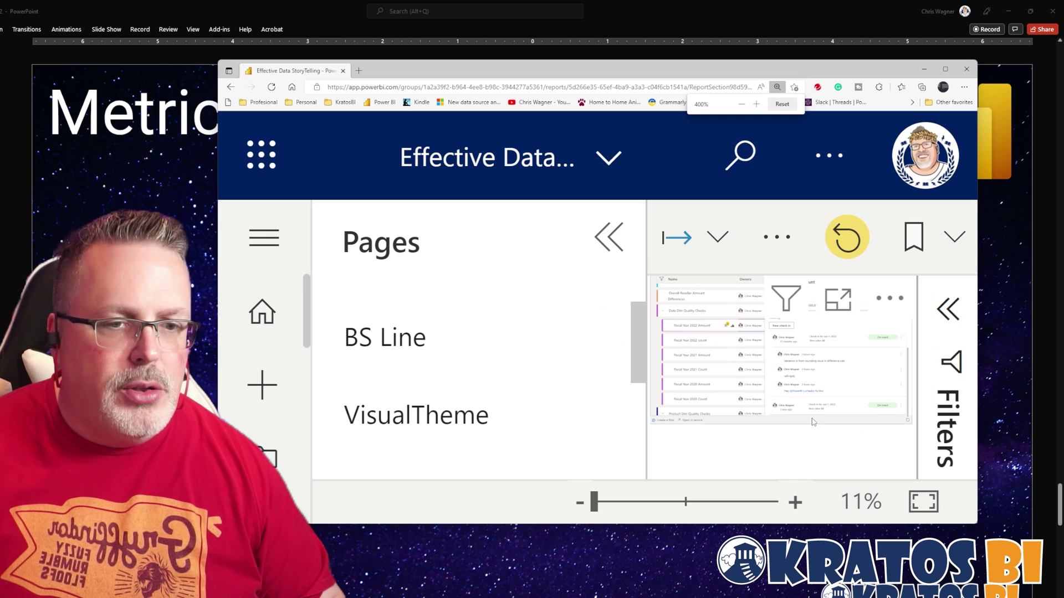
scroll(784, 402, down, 2)
scroll(741, 392, down, 1)
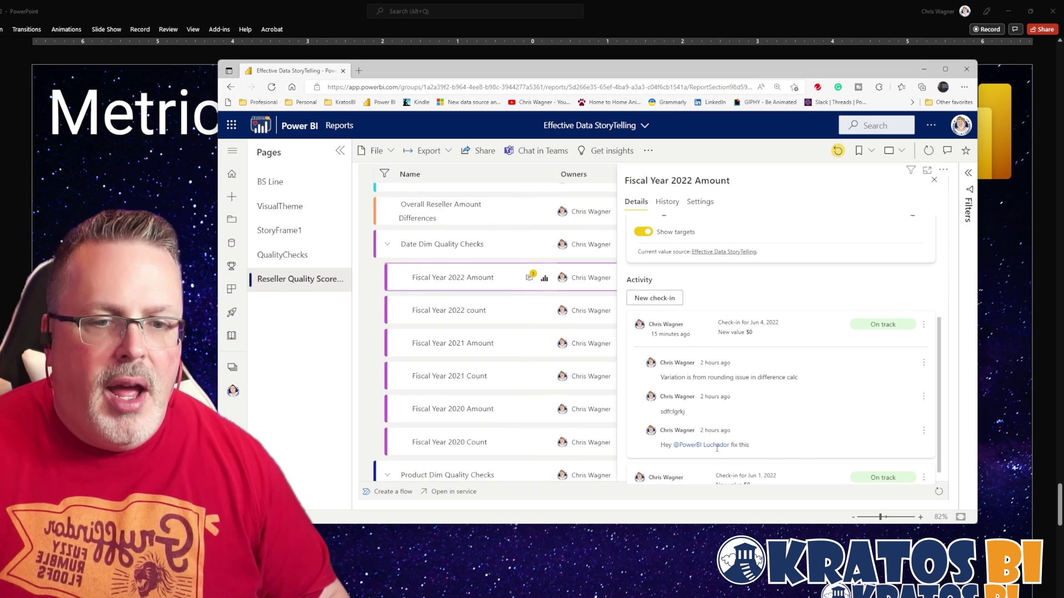
mouse_move(712, 444)
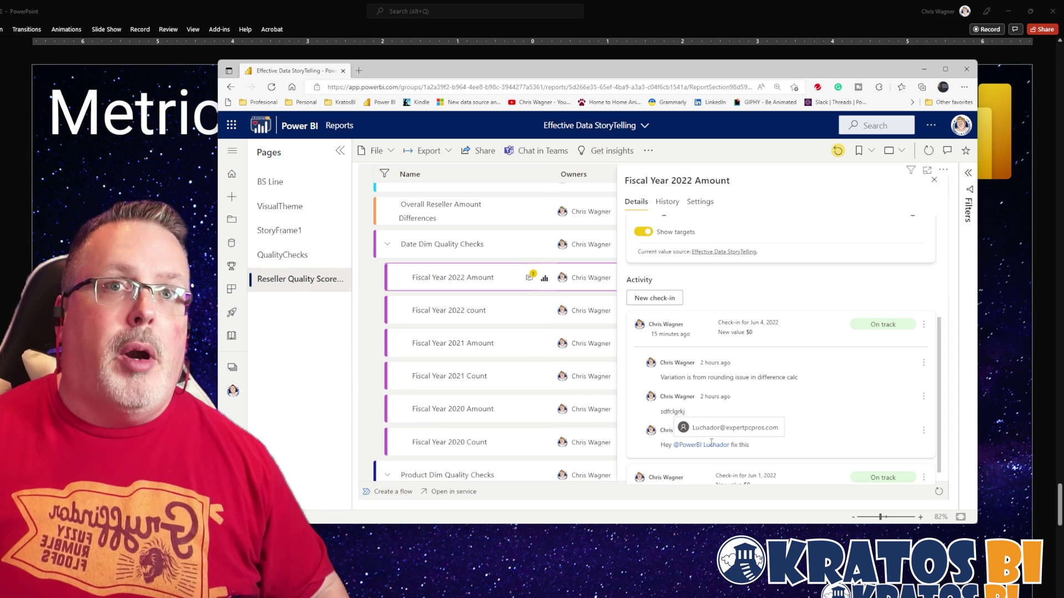
click(935, 182)
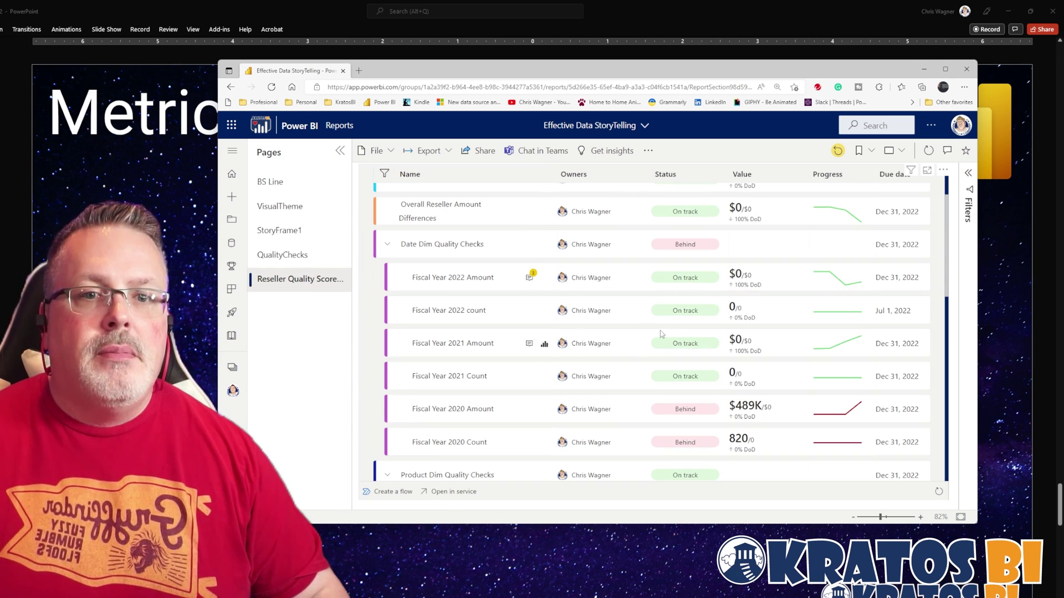
Step: View the same Reseller Quality Scorecard page in Power BI Desktop and return to the browser
scroll(649, 349, up, 3)
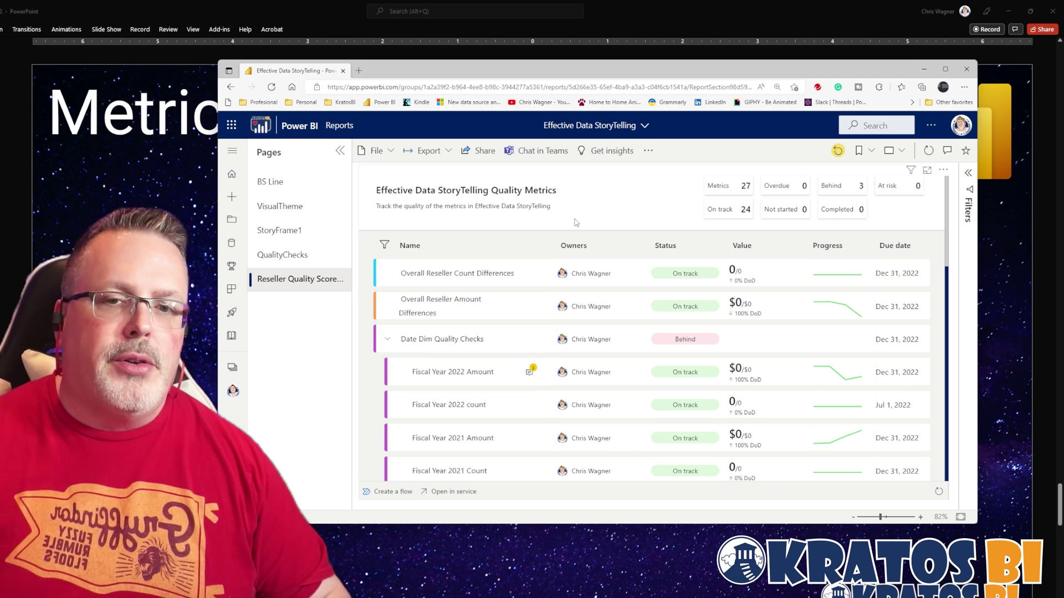
scroll(904, 372, down, 1)
scroll(628, 199, up, 1)
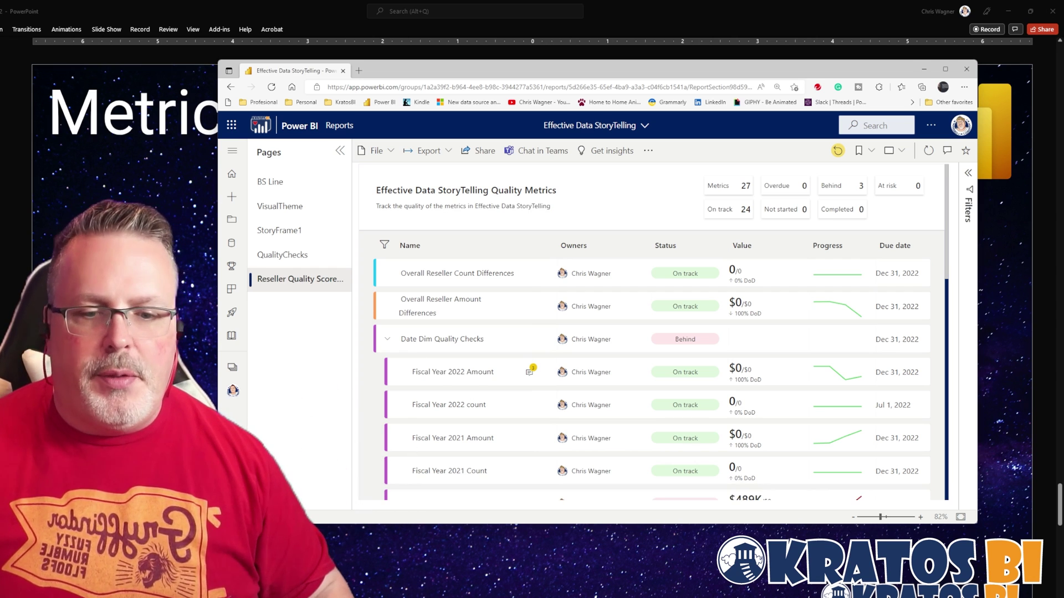
click(424, 587)
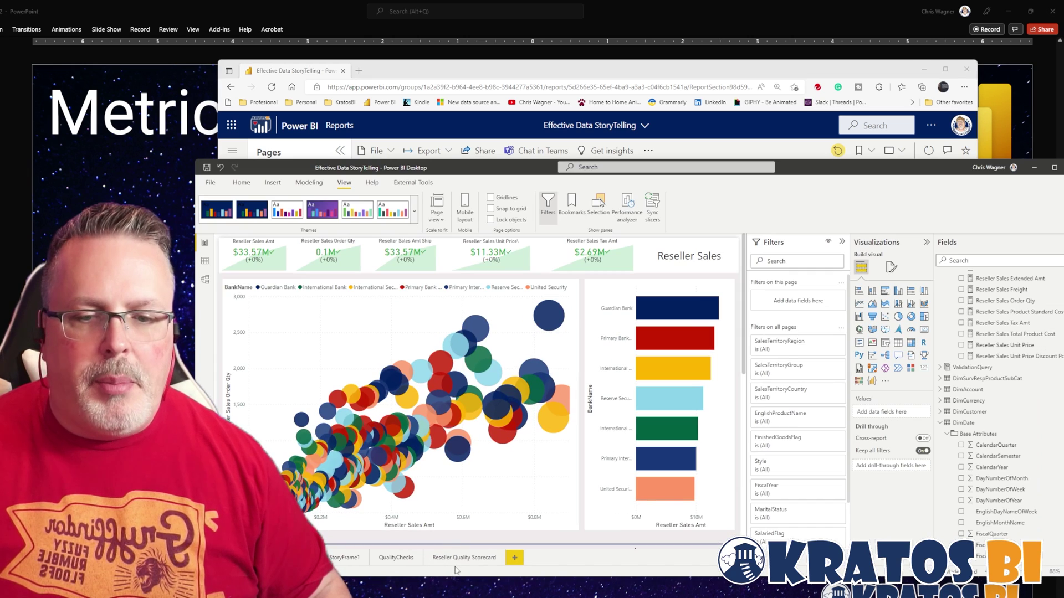
click(471, 558)
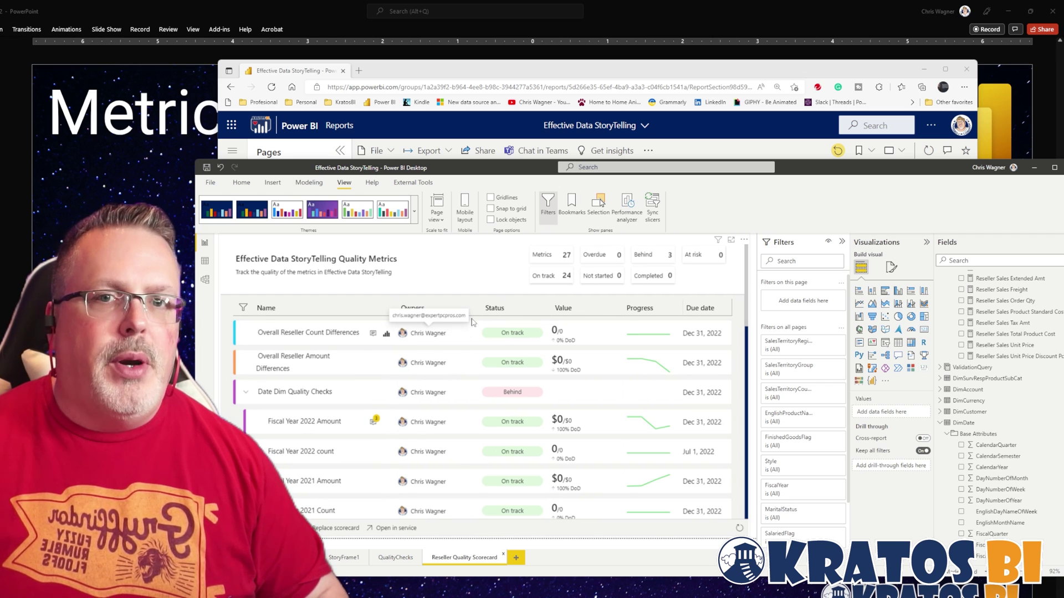
click(521, 79)
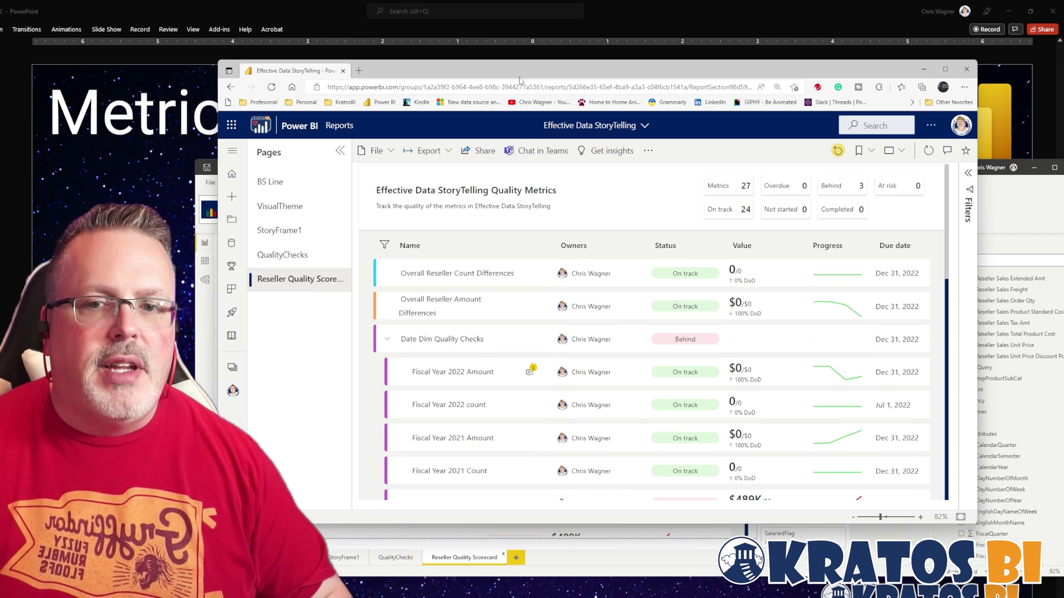
Step: Open the Effective Data StoryTelling Quality Metrics scorecard from the Reports workspace and copy its web address
click(233, 391)
scroll(332, 383, down, 2)
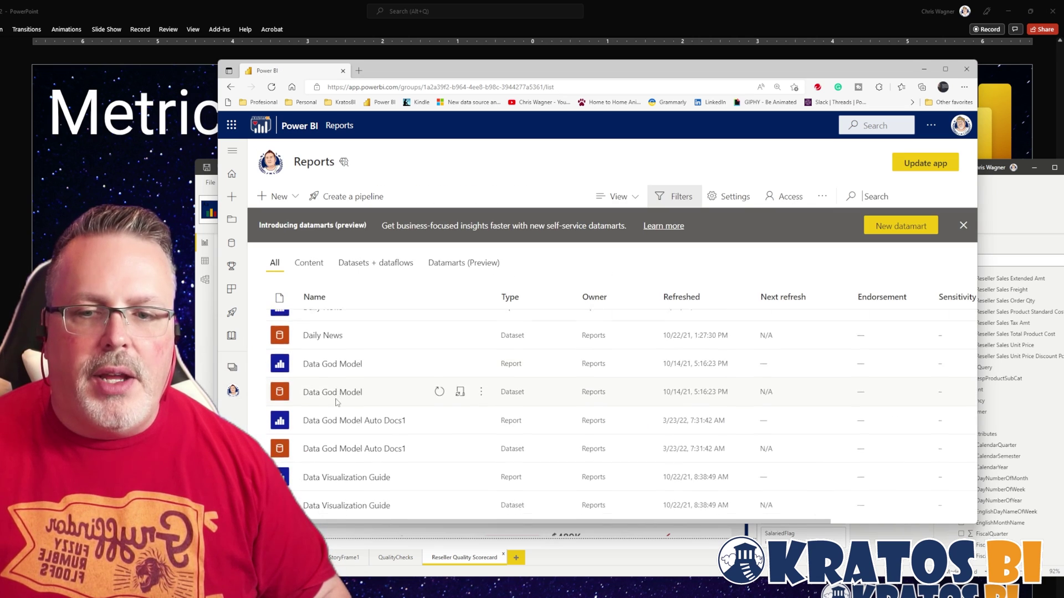
scroll(336, 404, down, 4)
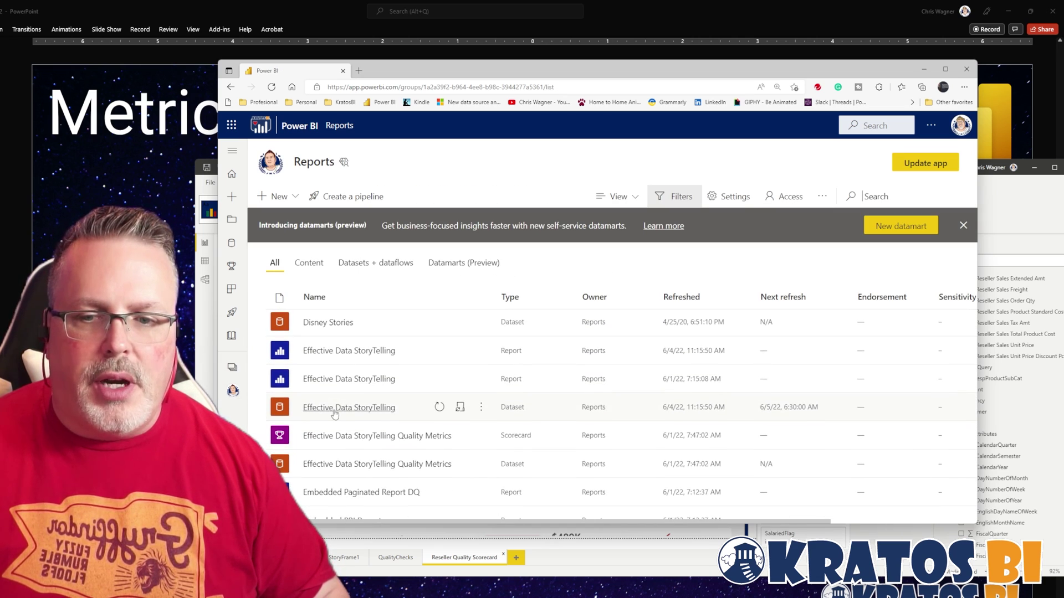
click(344, 437)
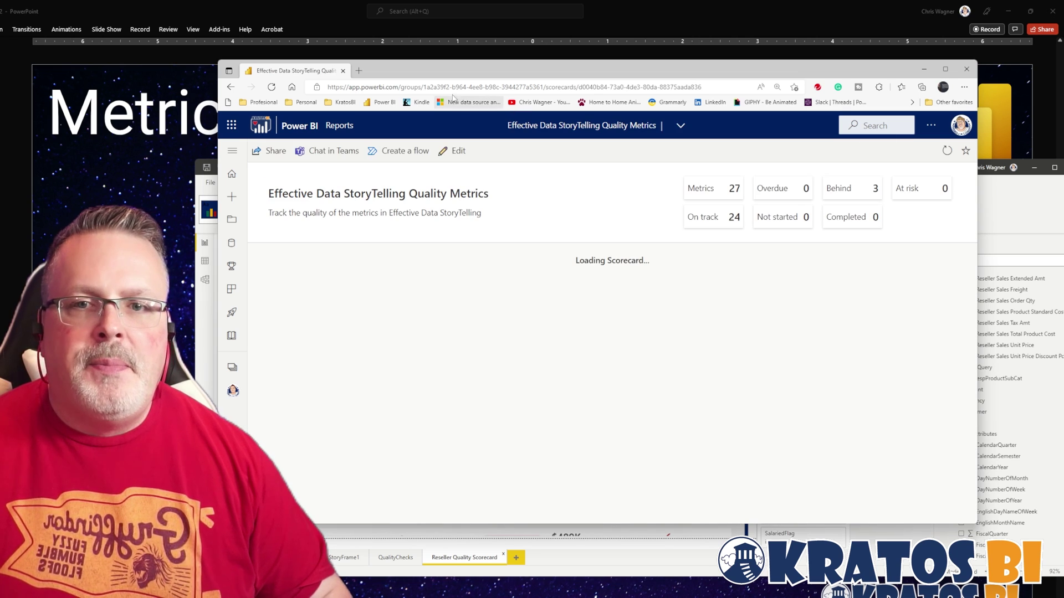
key(ctrl+l)
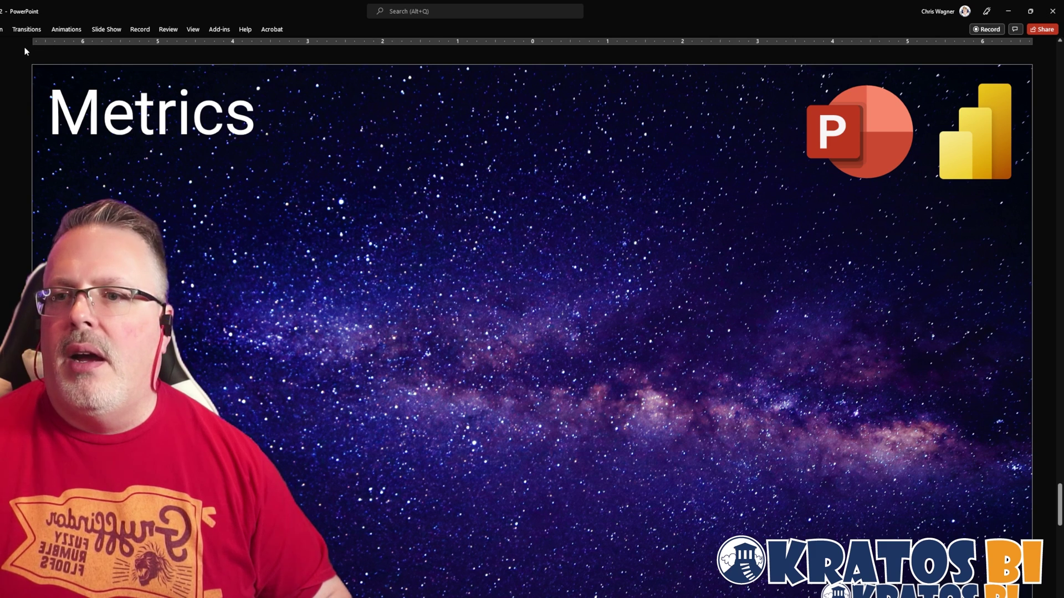
Step: Switch to PowerPoint, add the Microsoft Power BI add-in to the Metrics slide and paste the scorecard's web address into it
click(1, 29)
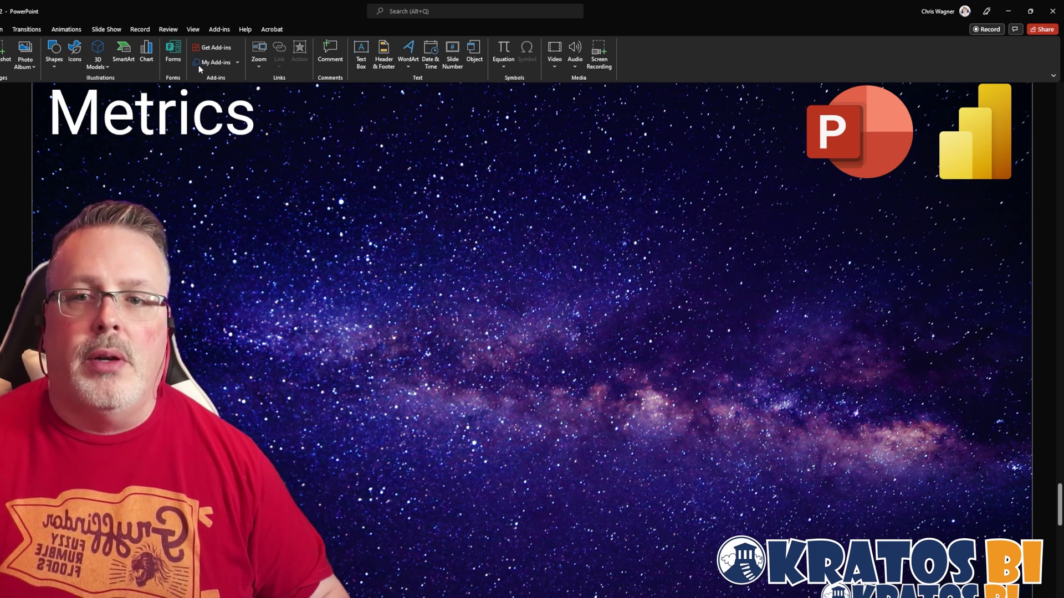
click(237, 62)
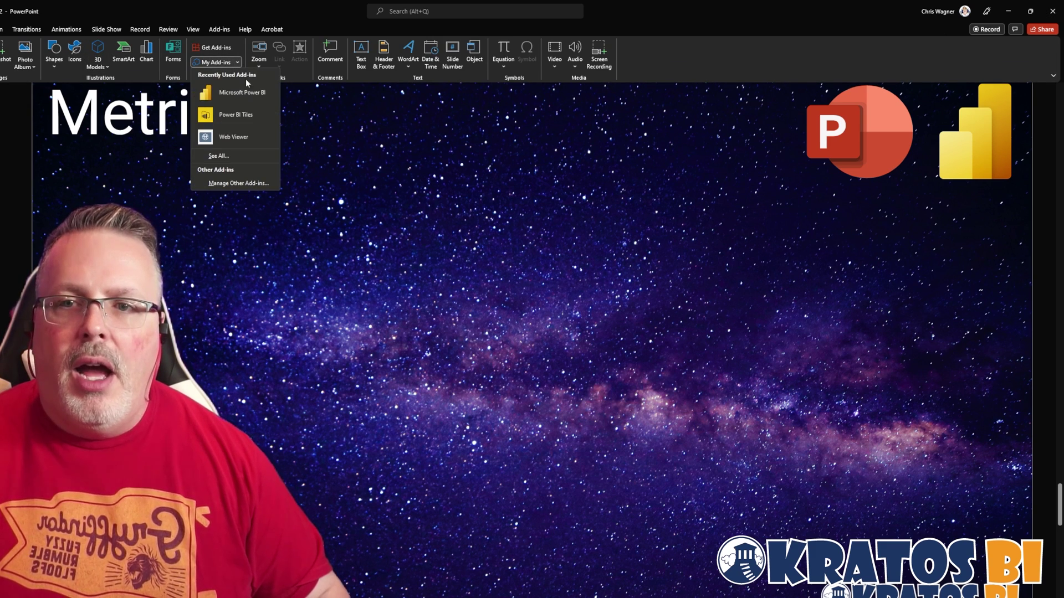
click(232, 94)
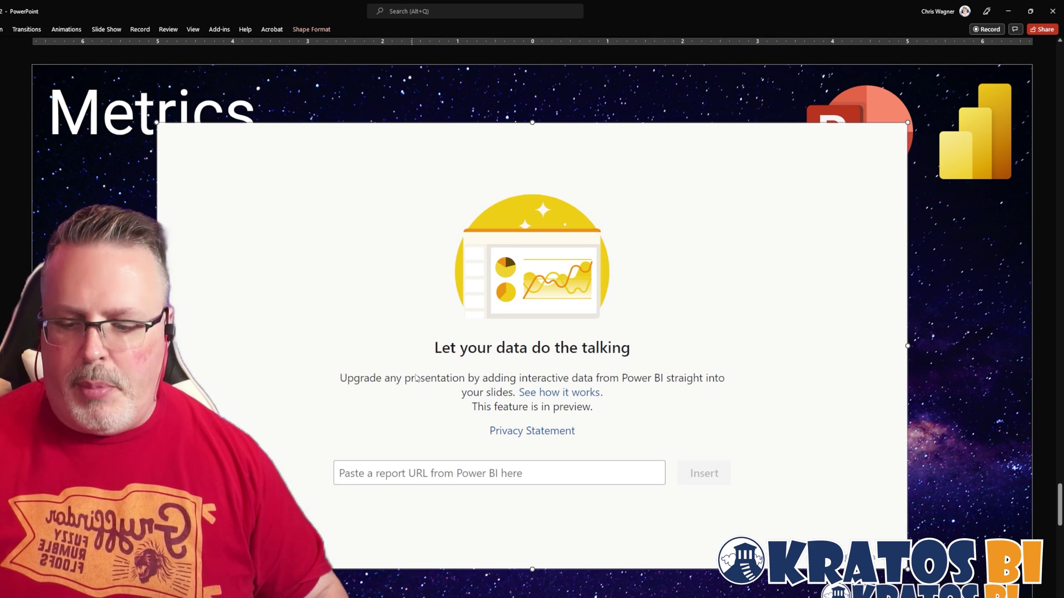
key(ctrl+v)
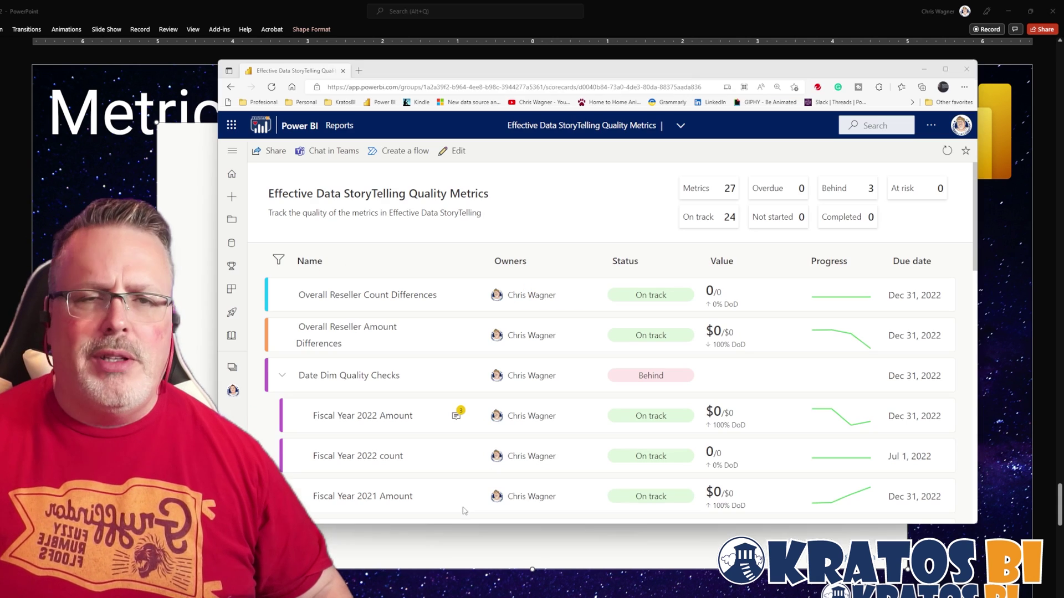
Step: Switch to the browser, open the Reseller Quality Scorecard page of the Effective Data StoryTelling report and copy its web address
key(alt+Tab)
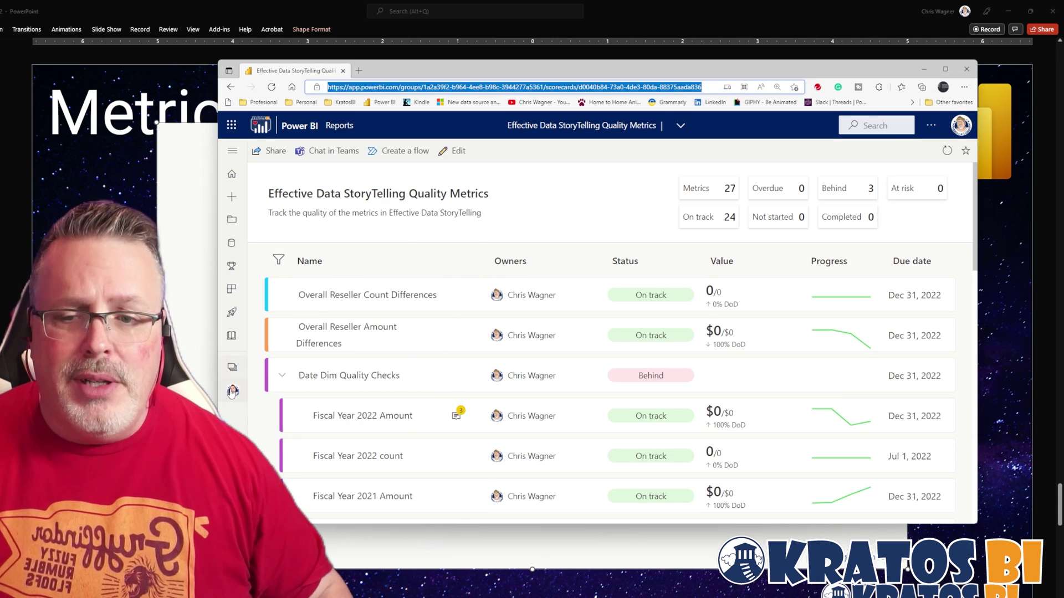
click(339, 125)
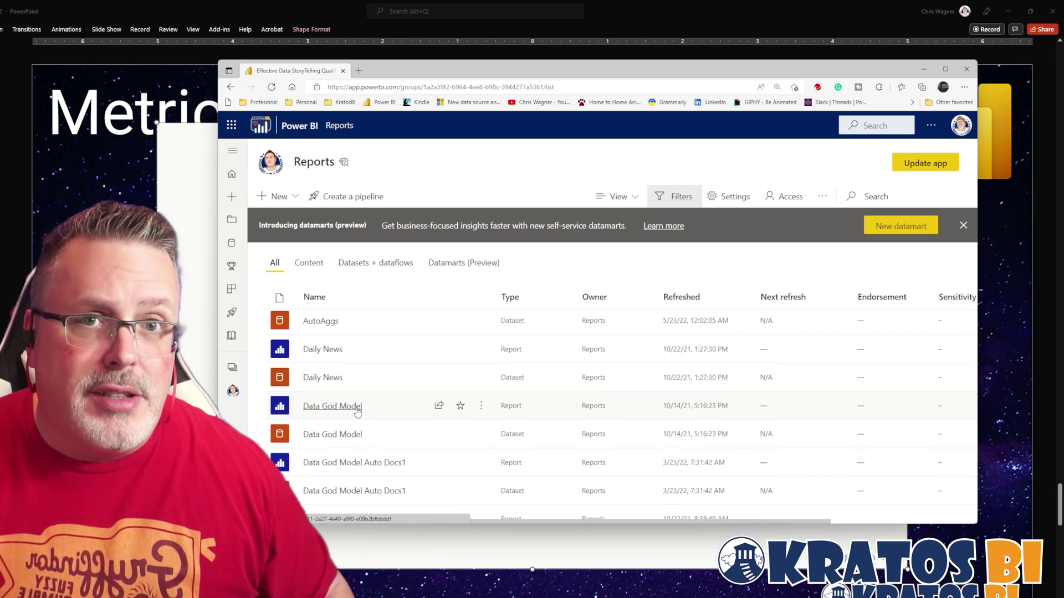
scroll(356, 414, down, 3)
scroll(356, 414, up, 3)
scroll(349, 422, down, 5)
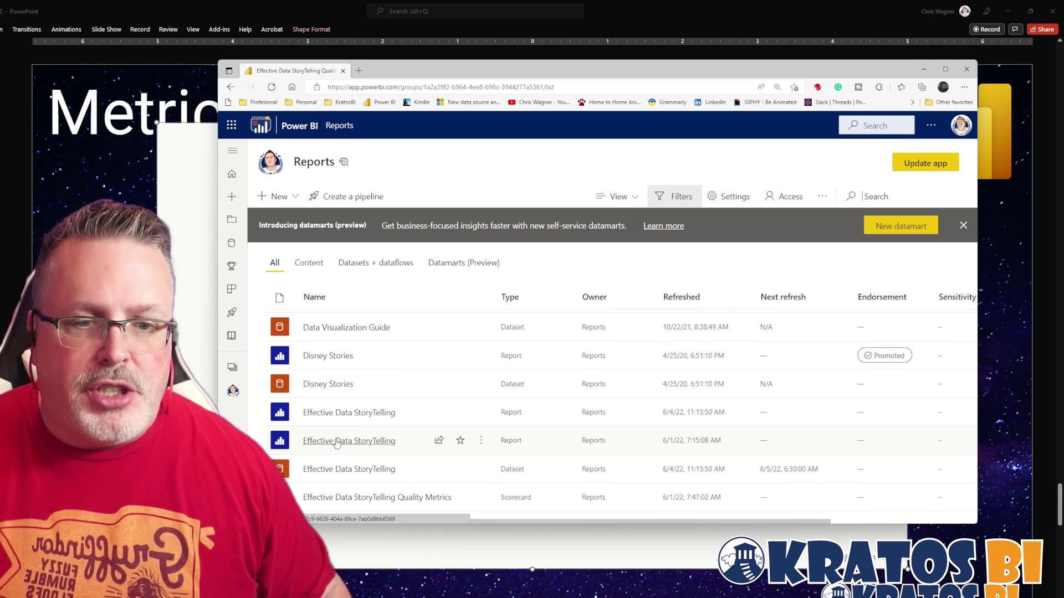
click(339, 416)
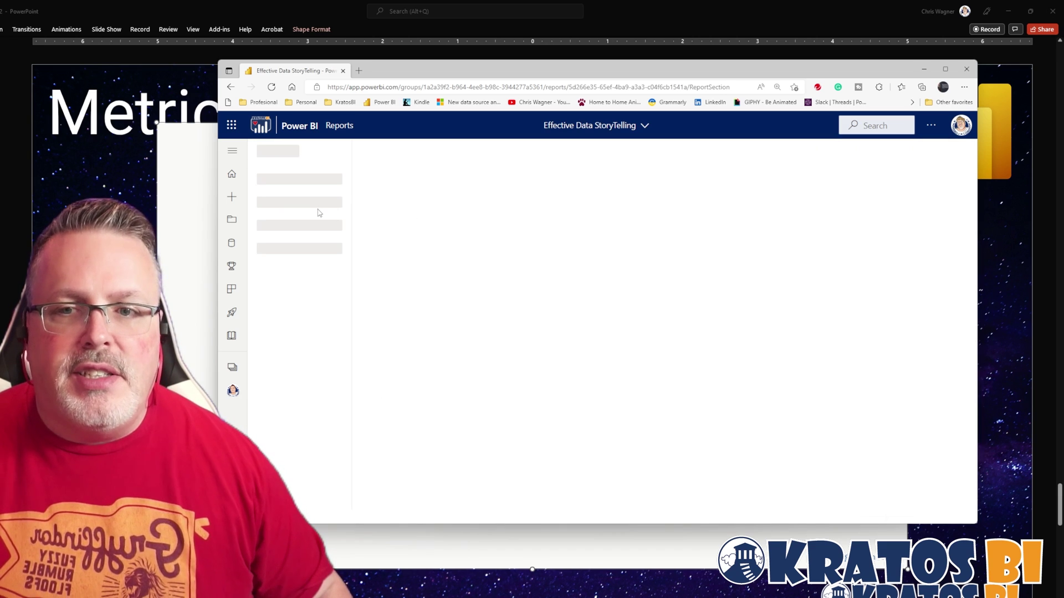
click(301, 282)
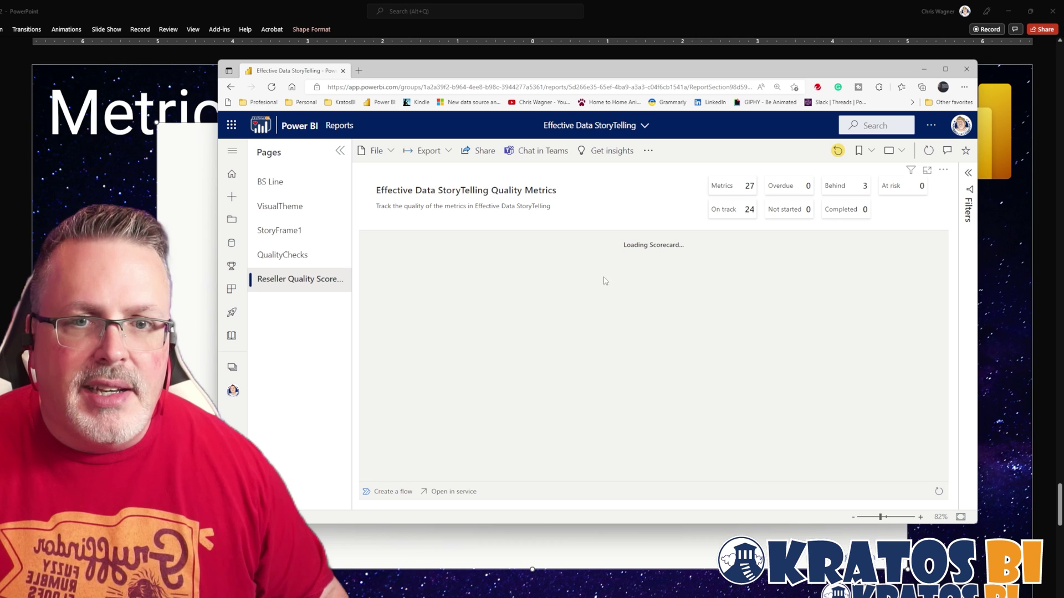
click(546, 90)
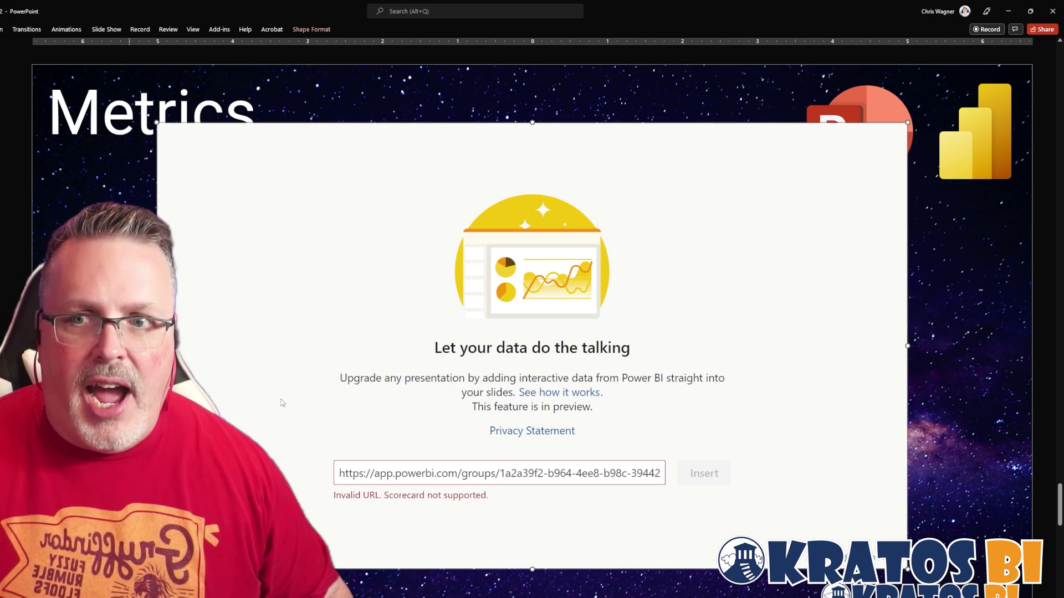
Step: Return to PowerPoint, replace the address in the Metrics slide's Power BI add-in with the report page's address and insert it
triple_click(470, 476)
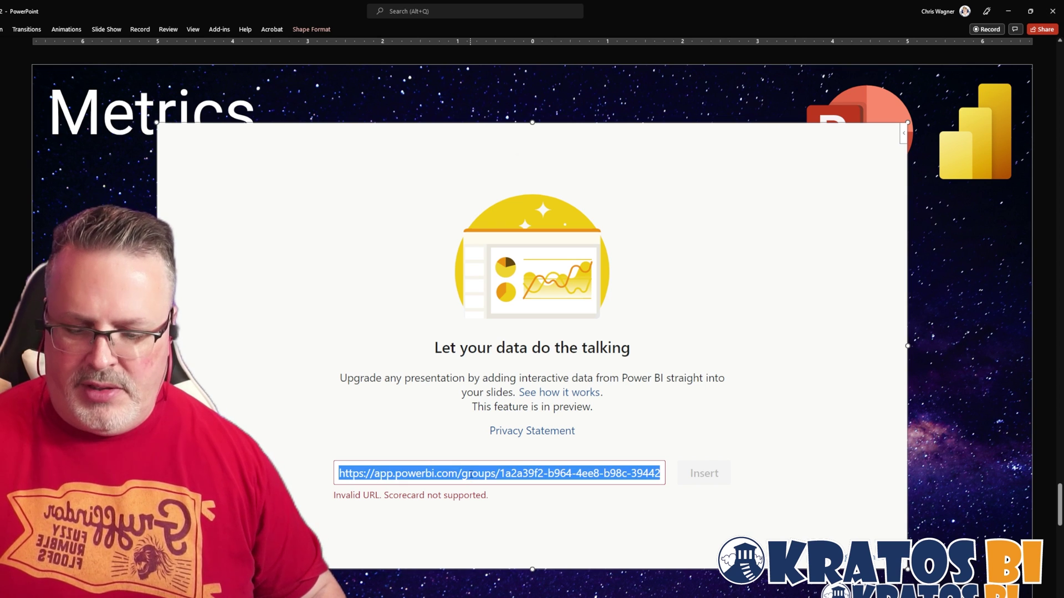
key(ctrl+v)
click(709, 473)
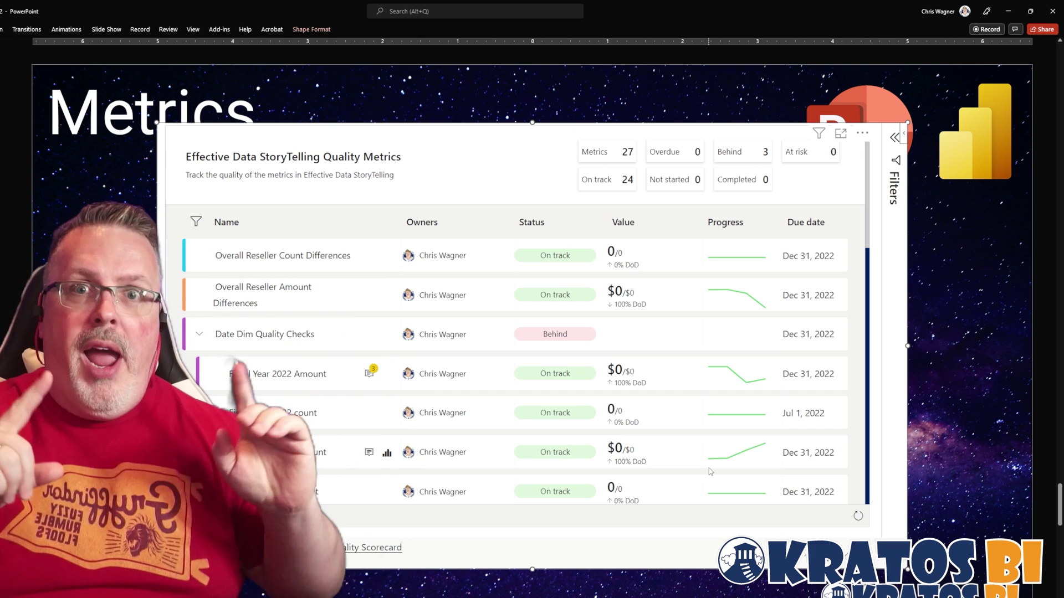
Step: Open the details of the Fiscal Year 2022 Amount metric in the embedded scorecard and examine its activity check-ins and comments
click(369, 380)
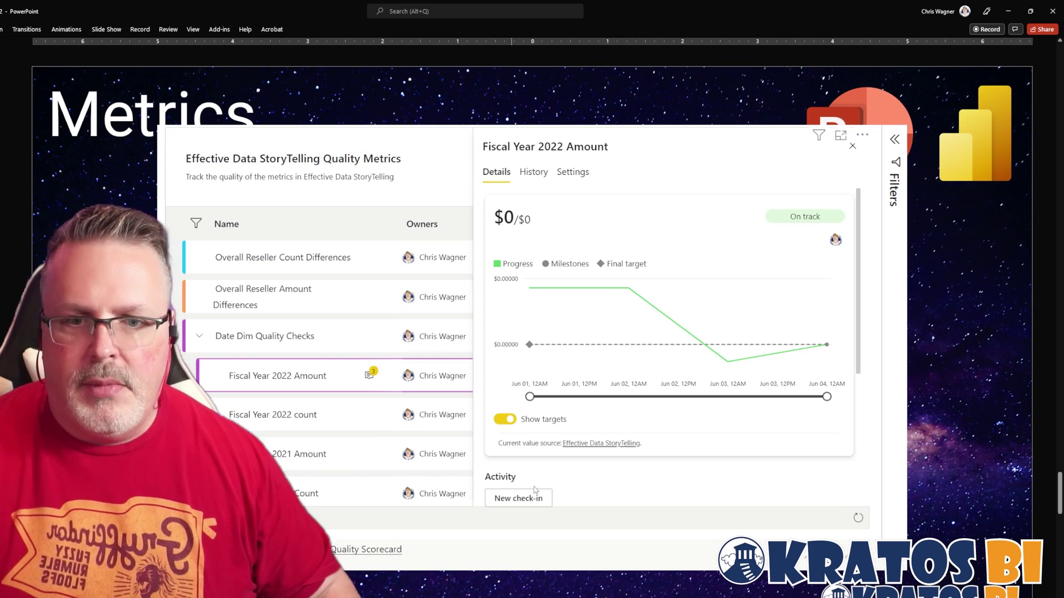
click(568, 481)
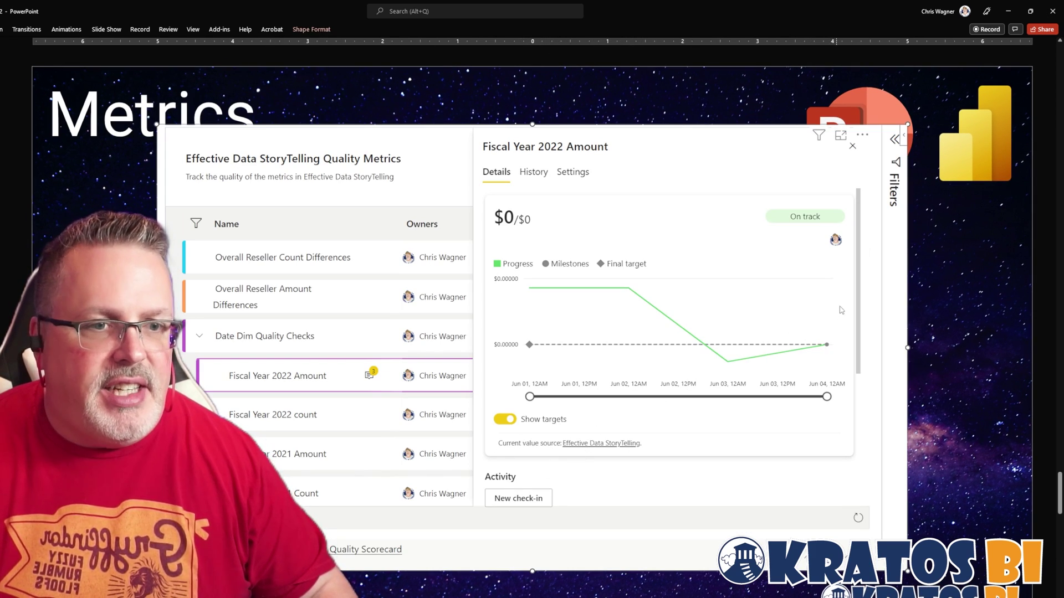
drag(859, 305, 849, 443)
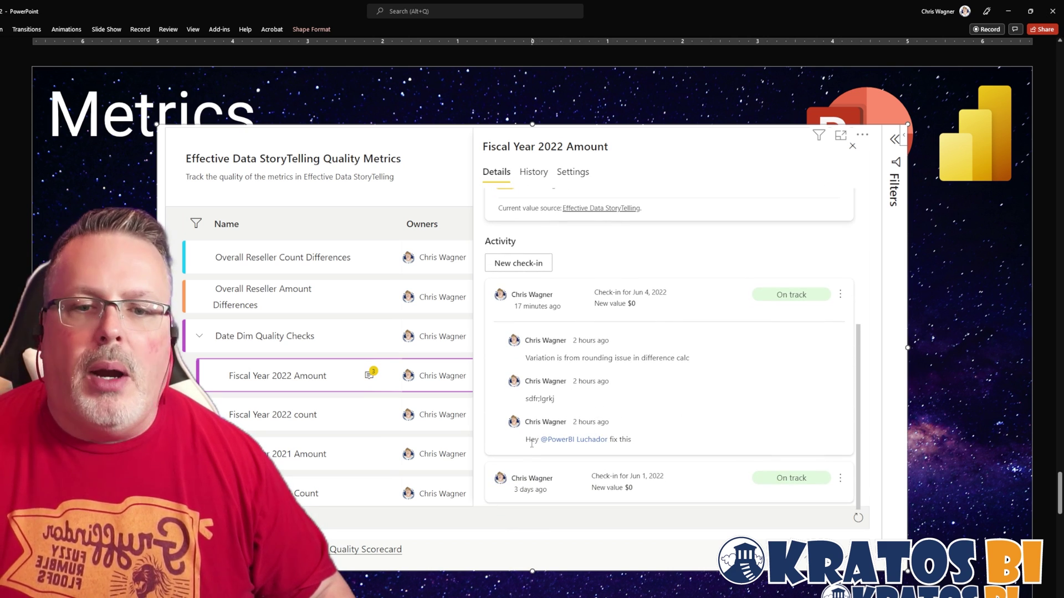
mouse_move(576, 439)
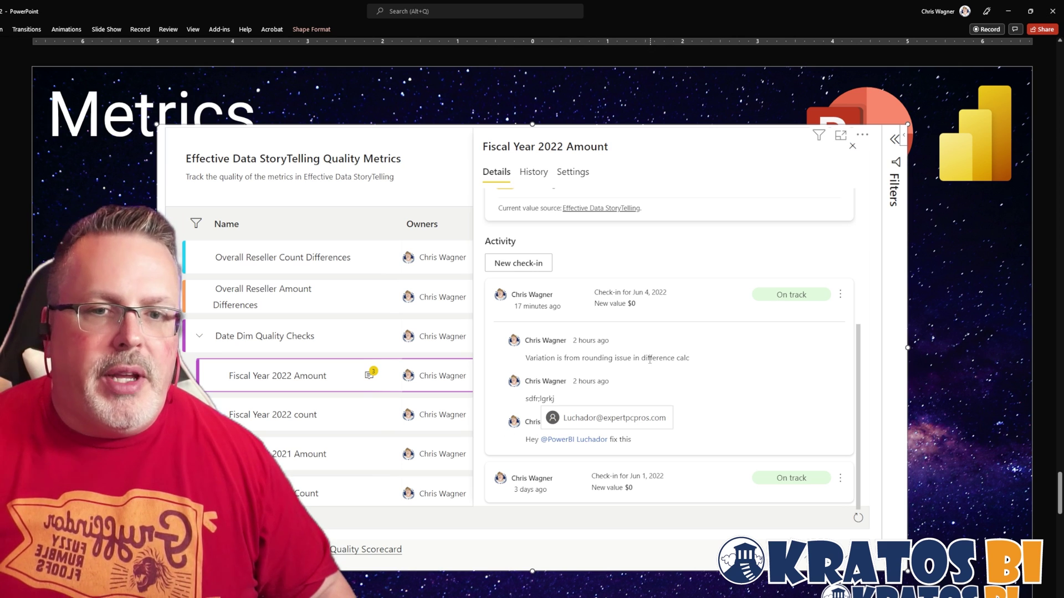
Step: Save a new check-in with the note "Hey man, everything looks good!" for the Fiscal Year 2022 Amount metric and close its details
click(521, 273)
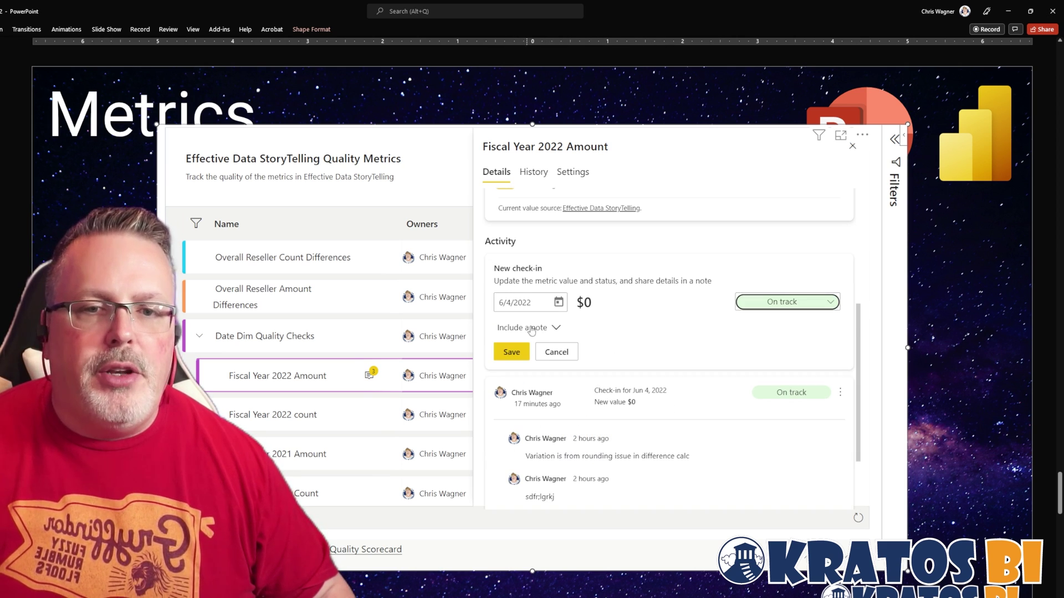
click(548, 334)
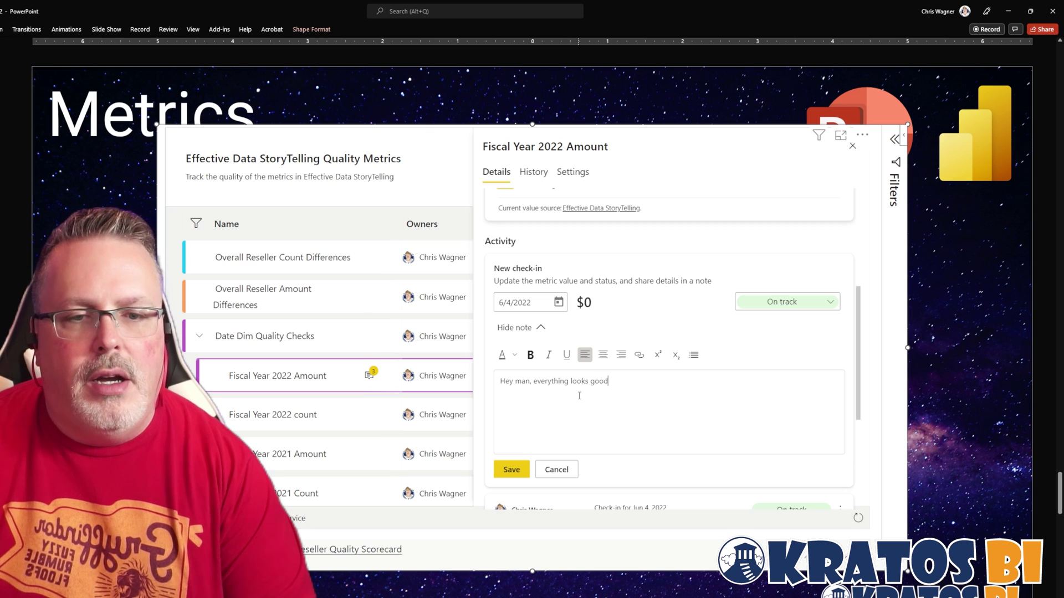
click(510, 470)
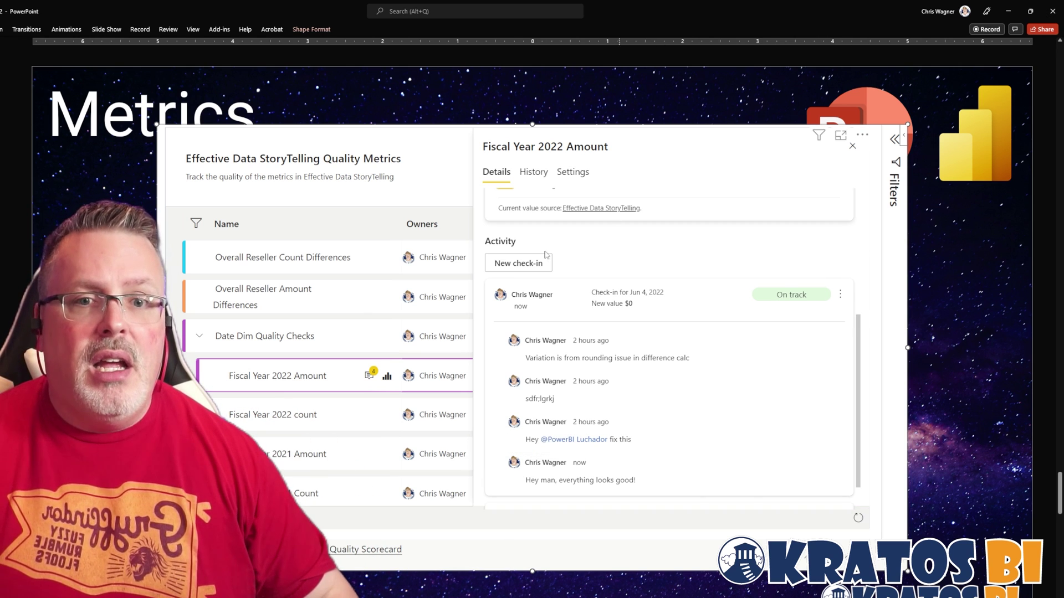
click(853, 147)
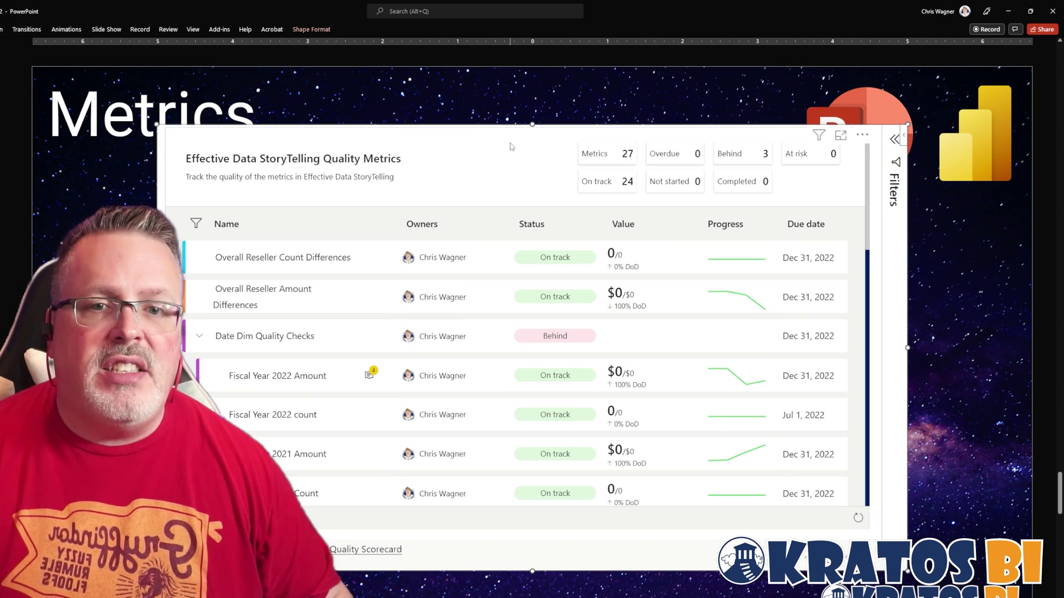
Step: Move the embedded scorecard slightly lower on the Metrics slide and go to the Thank You! slide
drag(909, 268, 906, 272)
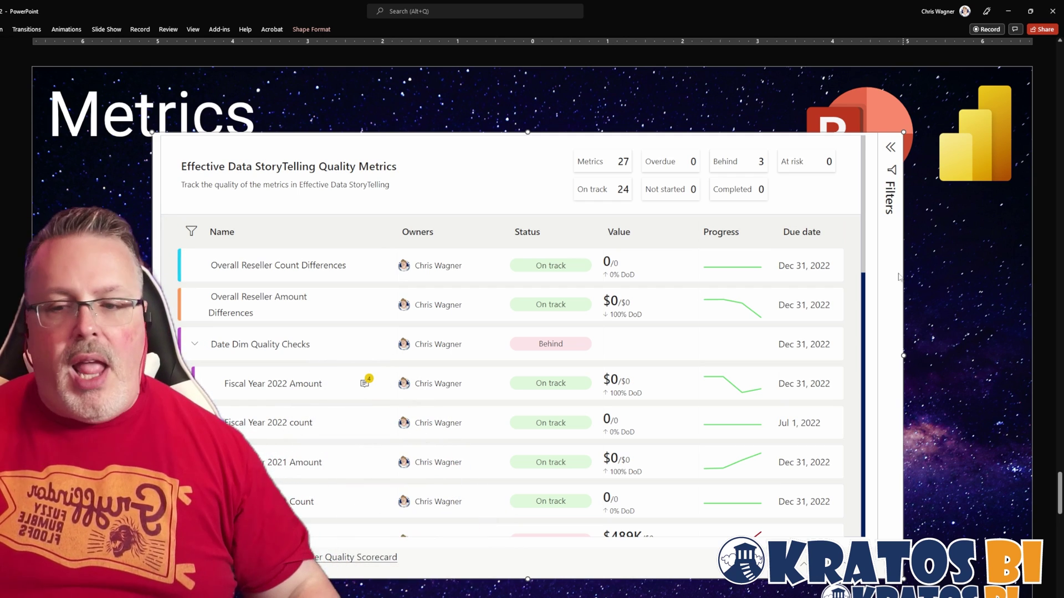
scroll(532, 327, down, 1)
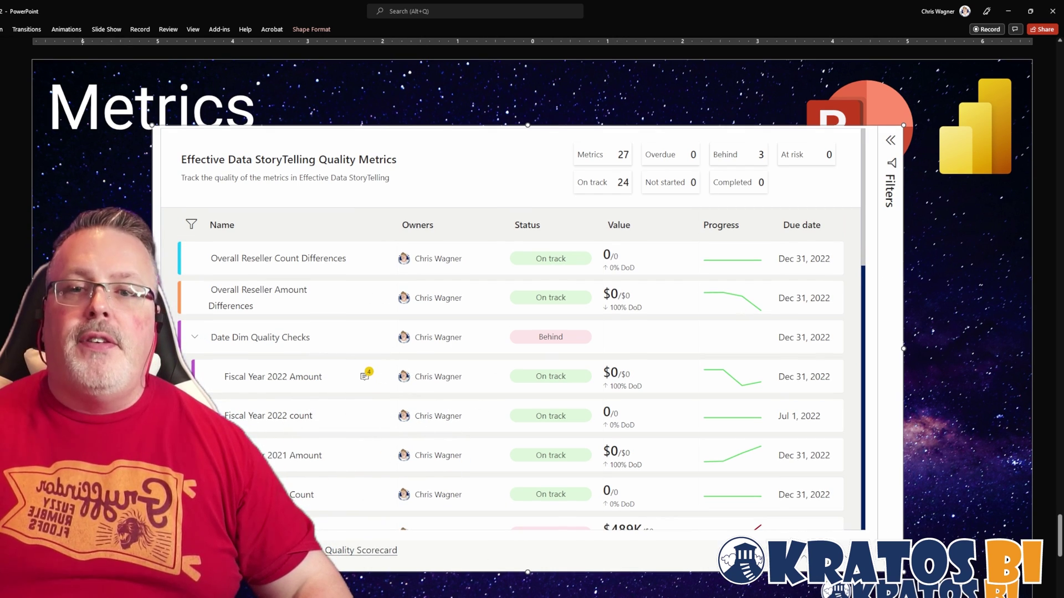
scroll(532, 327, down, 1)
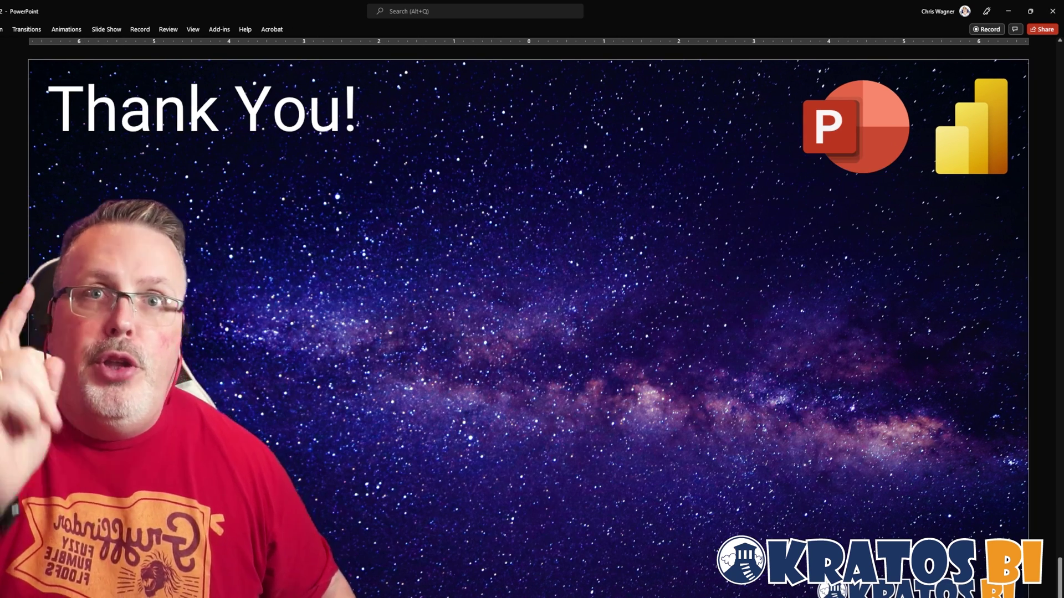